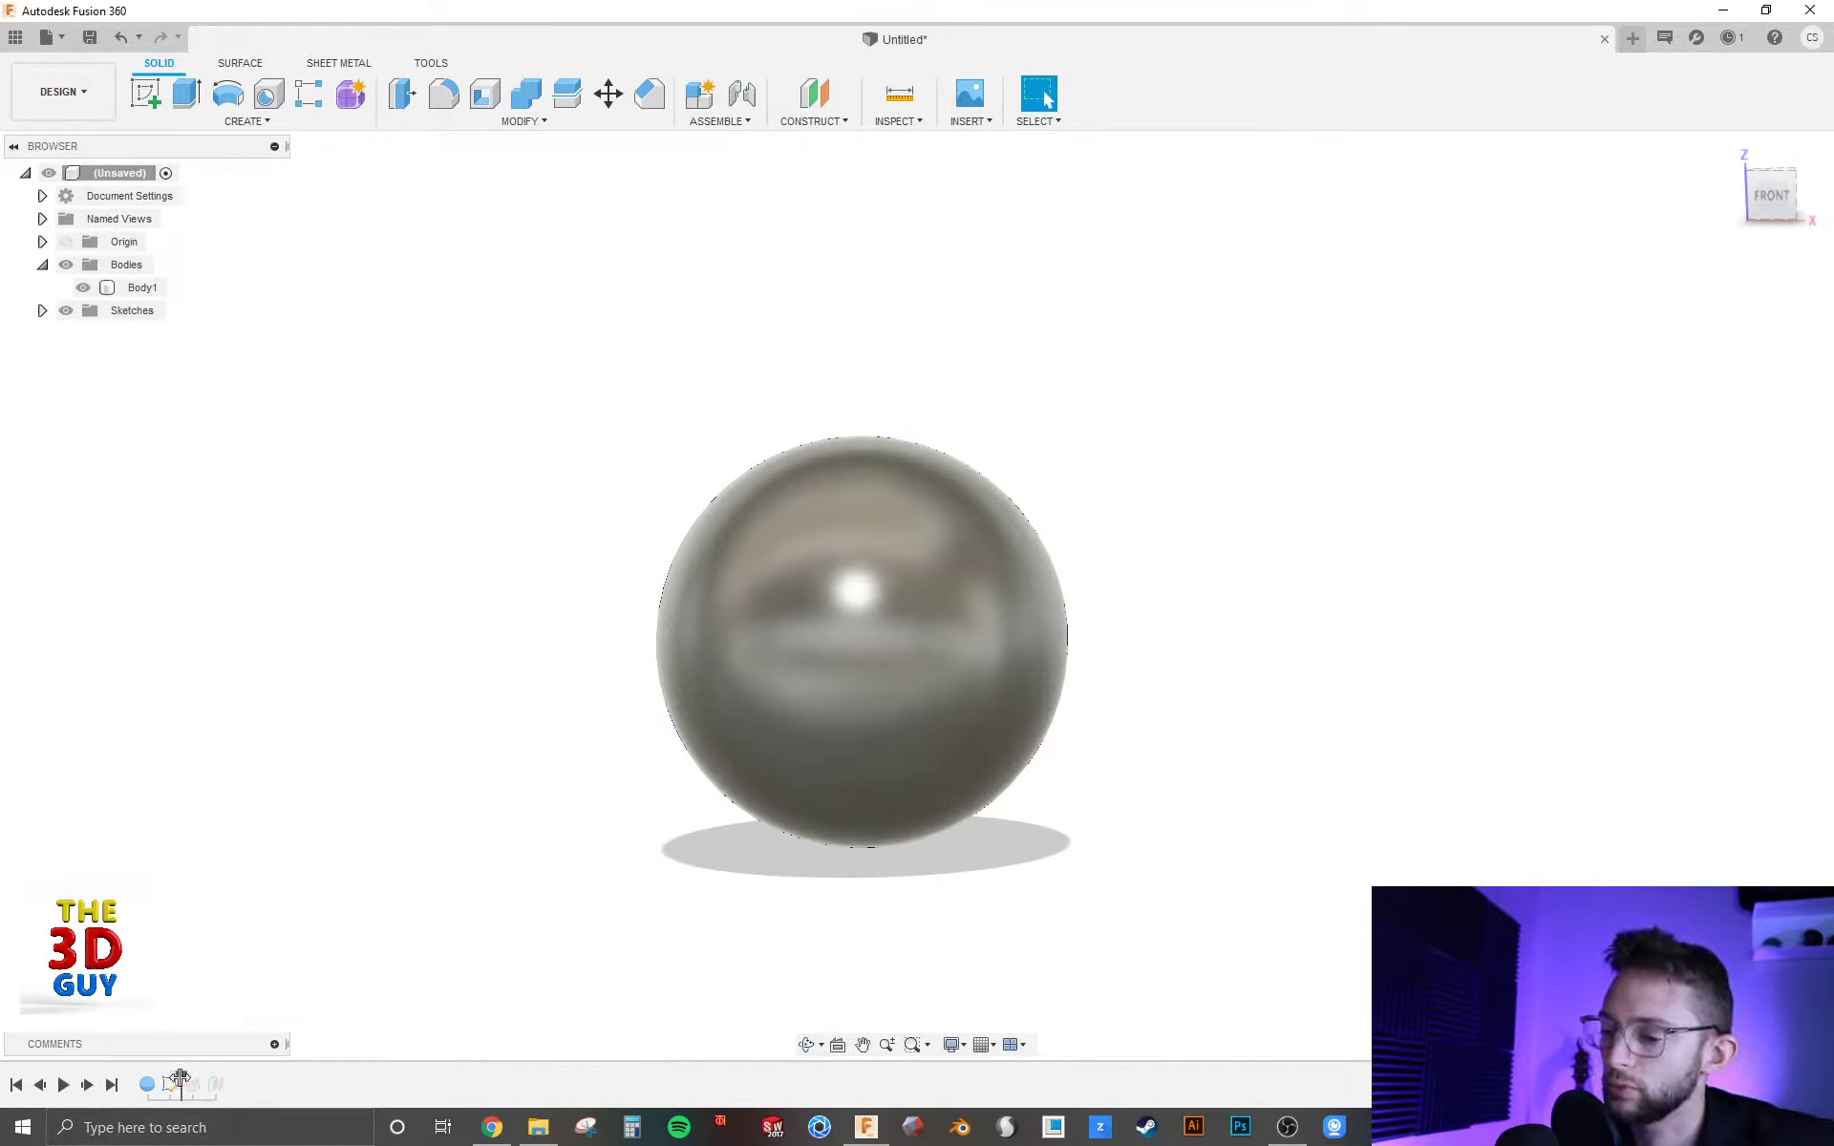
# Step: Roll the timeline forward past the Extrude1 feature to bring back the curved surface through the sphere
pyautogui.moveTo(181, 1079)
pyautogui.mouseDown()
pyautogui.moveTo(221, 1080)
pyautogui.moveTo(203, 1079)
pyautogui.mouseUp()
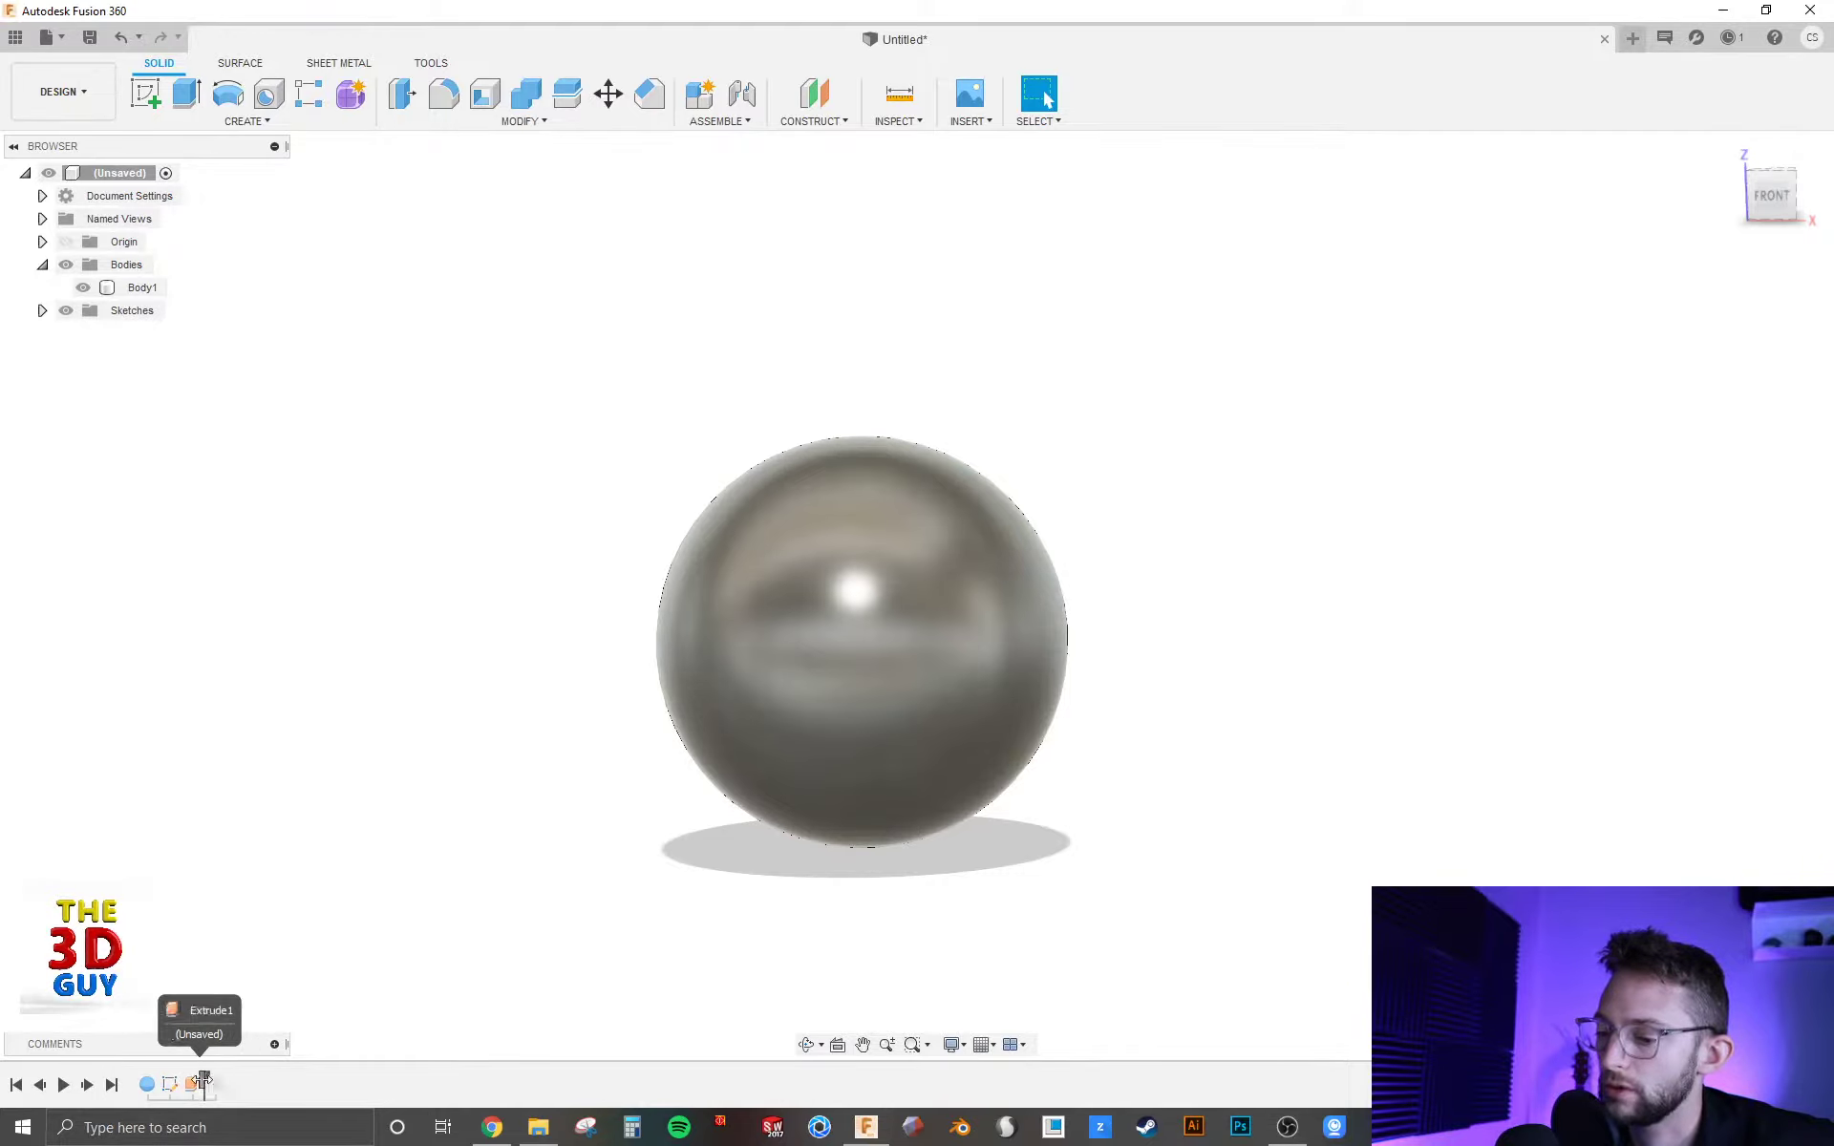
pyautogui.keyDown('shift'); pyautogui.moveTo(1278, 553); pyautogui.dragTo(1224, 607, button='middle'); pyautogui.keyUp('shift')
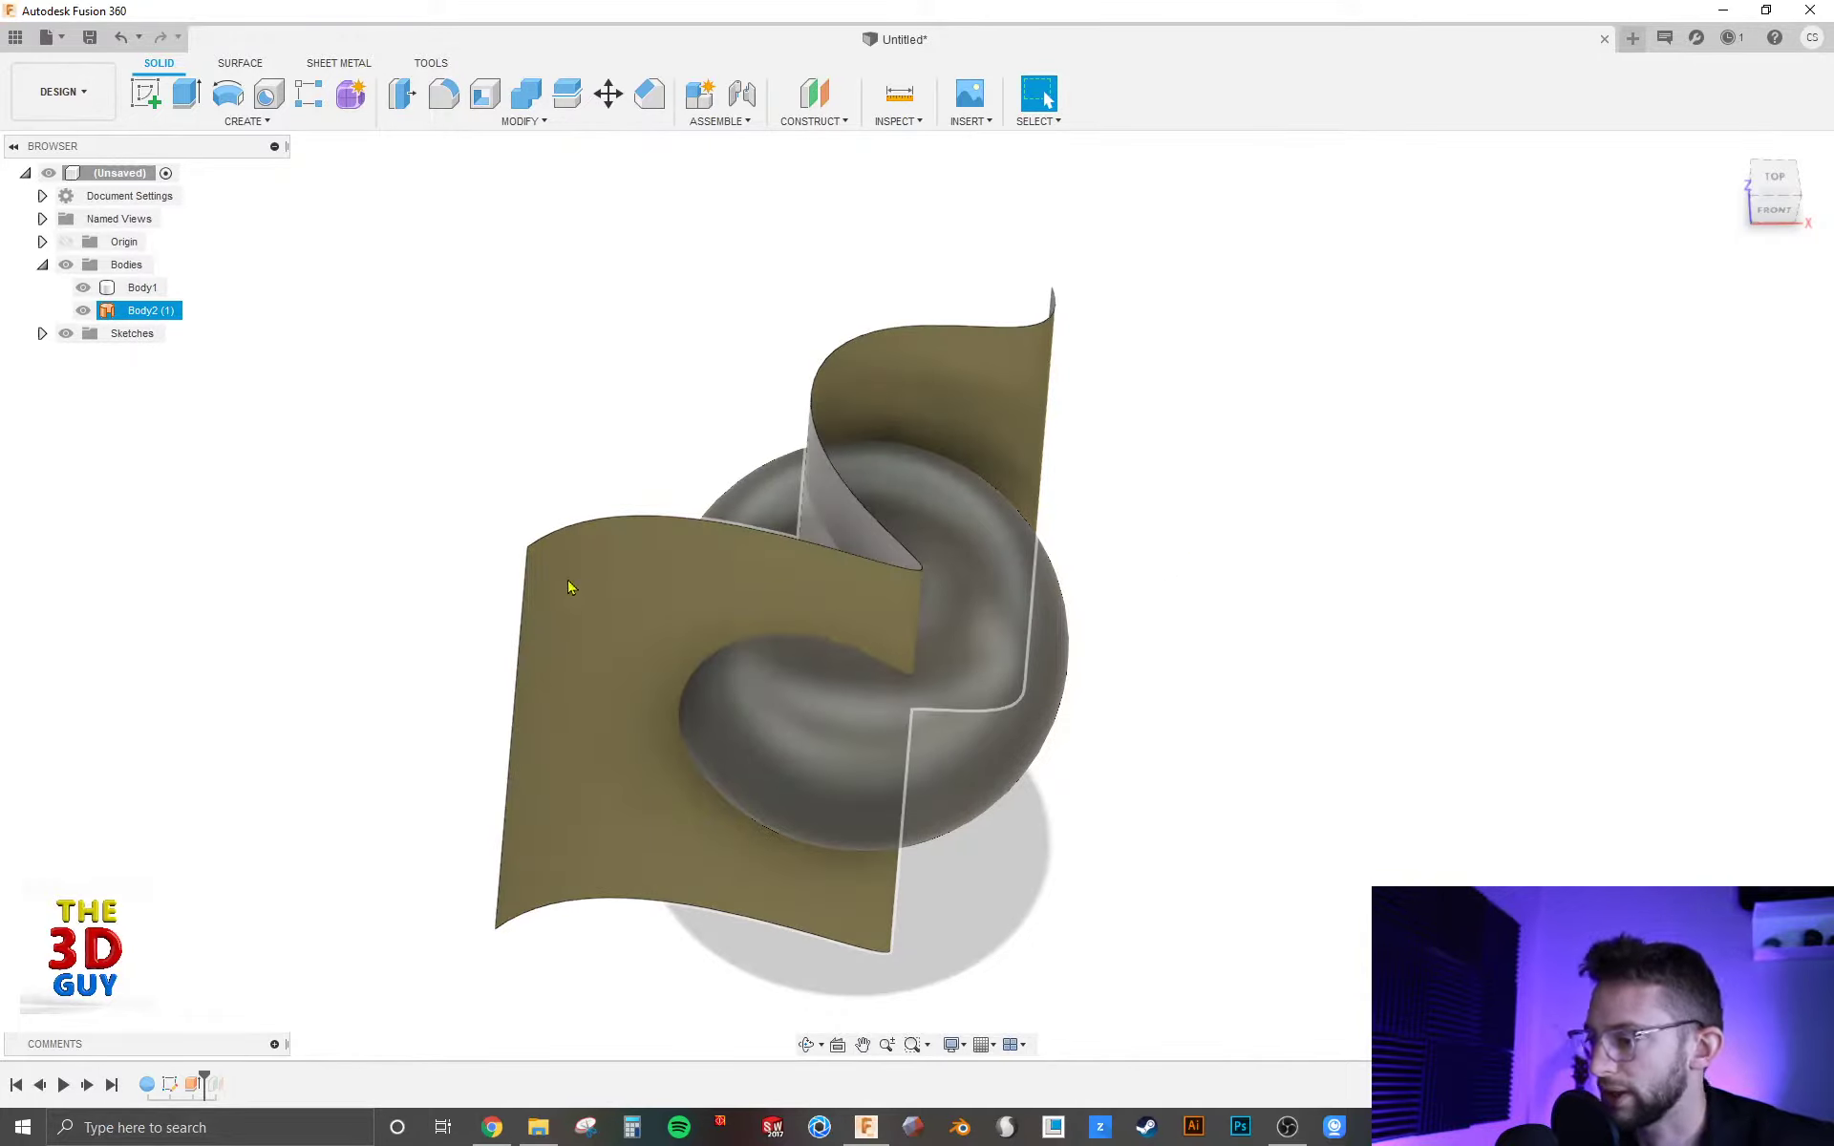
pyautogui.moveTo(549, 410)
pyautogui.keyDown('shift'); pyautogui.mouseDown(button='middle')
pyautogui.moveTo(525, 389)
pyautogui.moveTo(539, 384)
pyautogui.mouseUp(button='middle'); pyautogui.keyUp('shift')
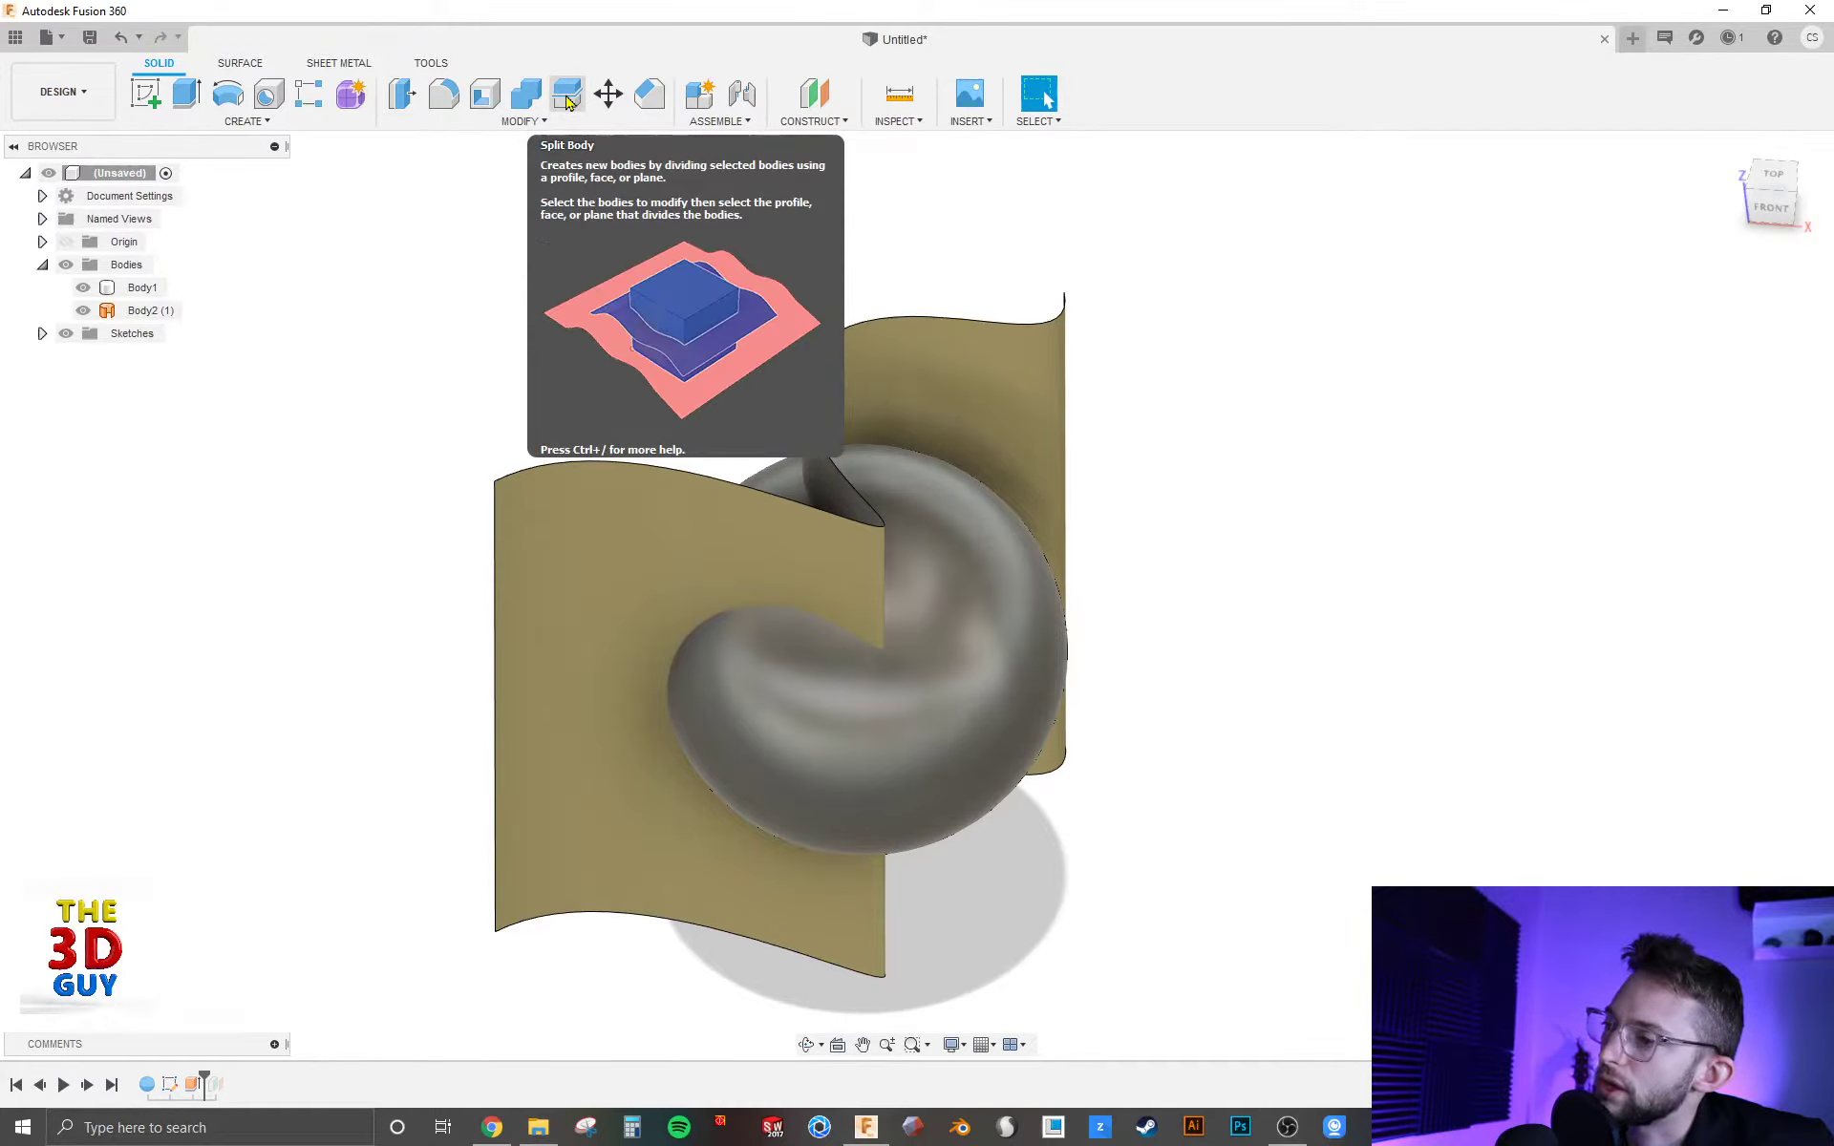
# Step: Split the sphere body with the curved surface as the splitting tool and Extend Splitting Tool(s) turned off
pyautogui.click(567, 100)
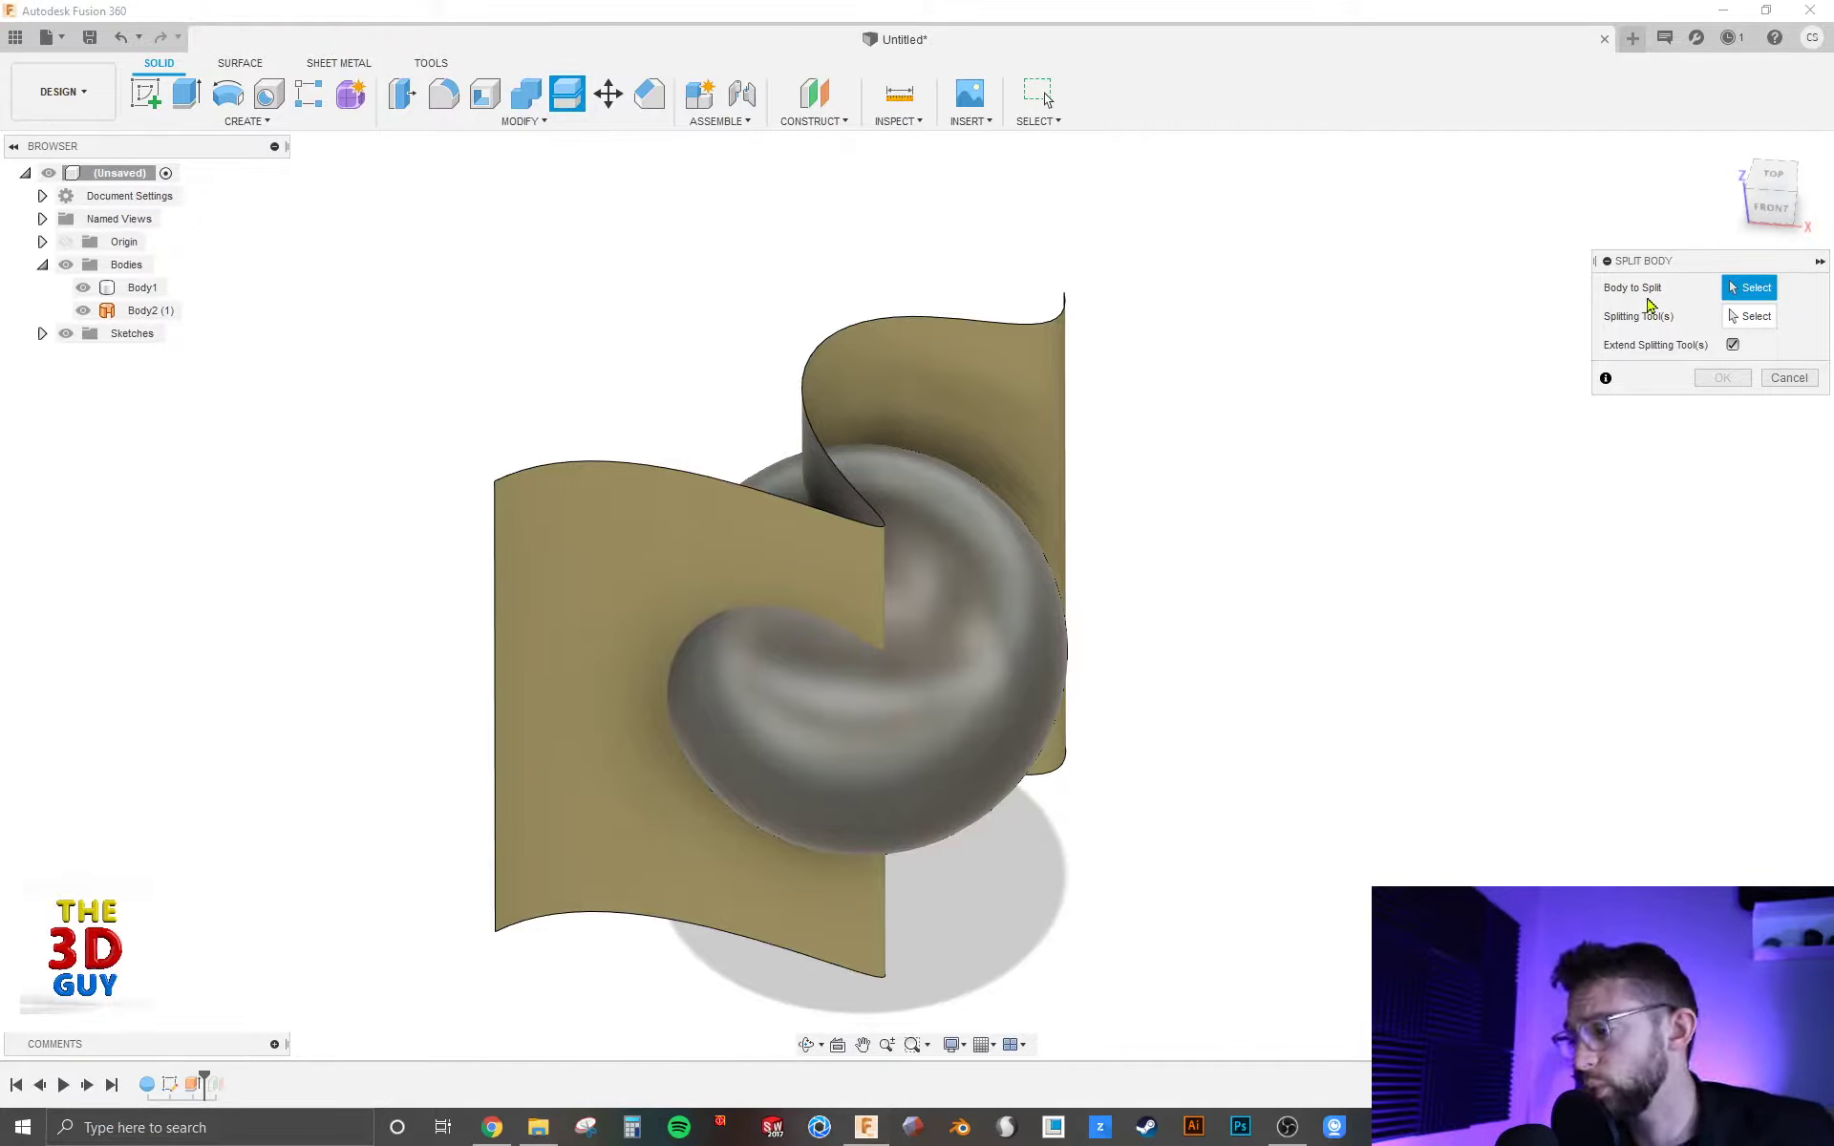
pyautogui.click(1018, 706)
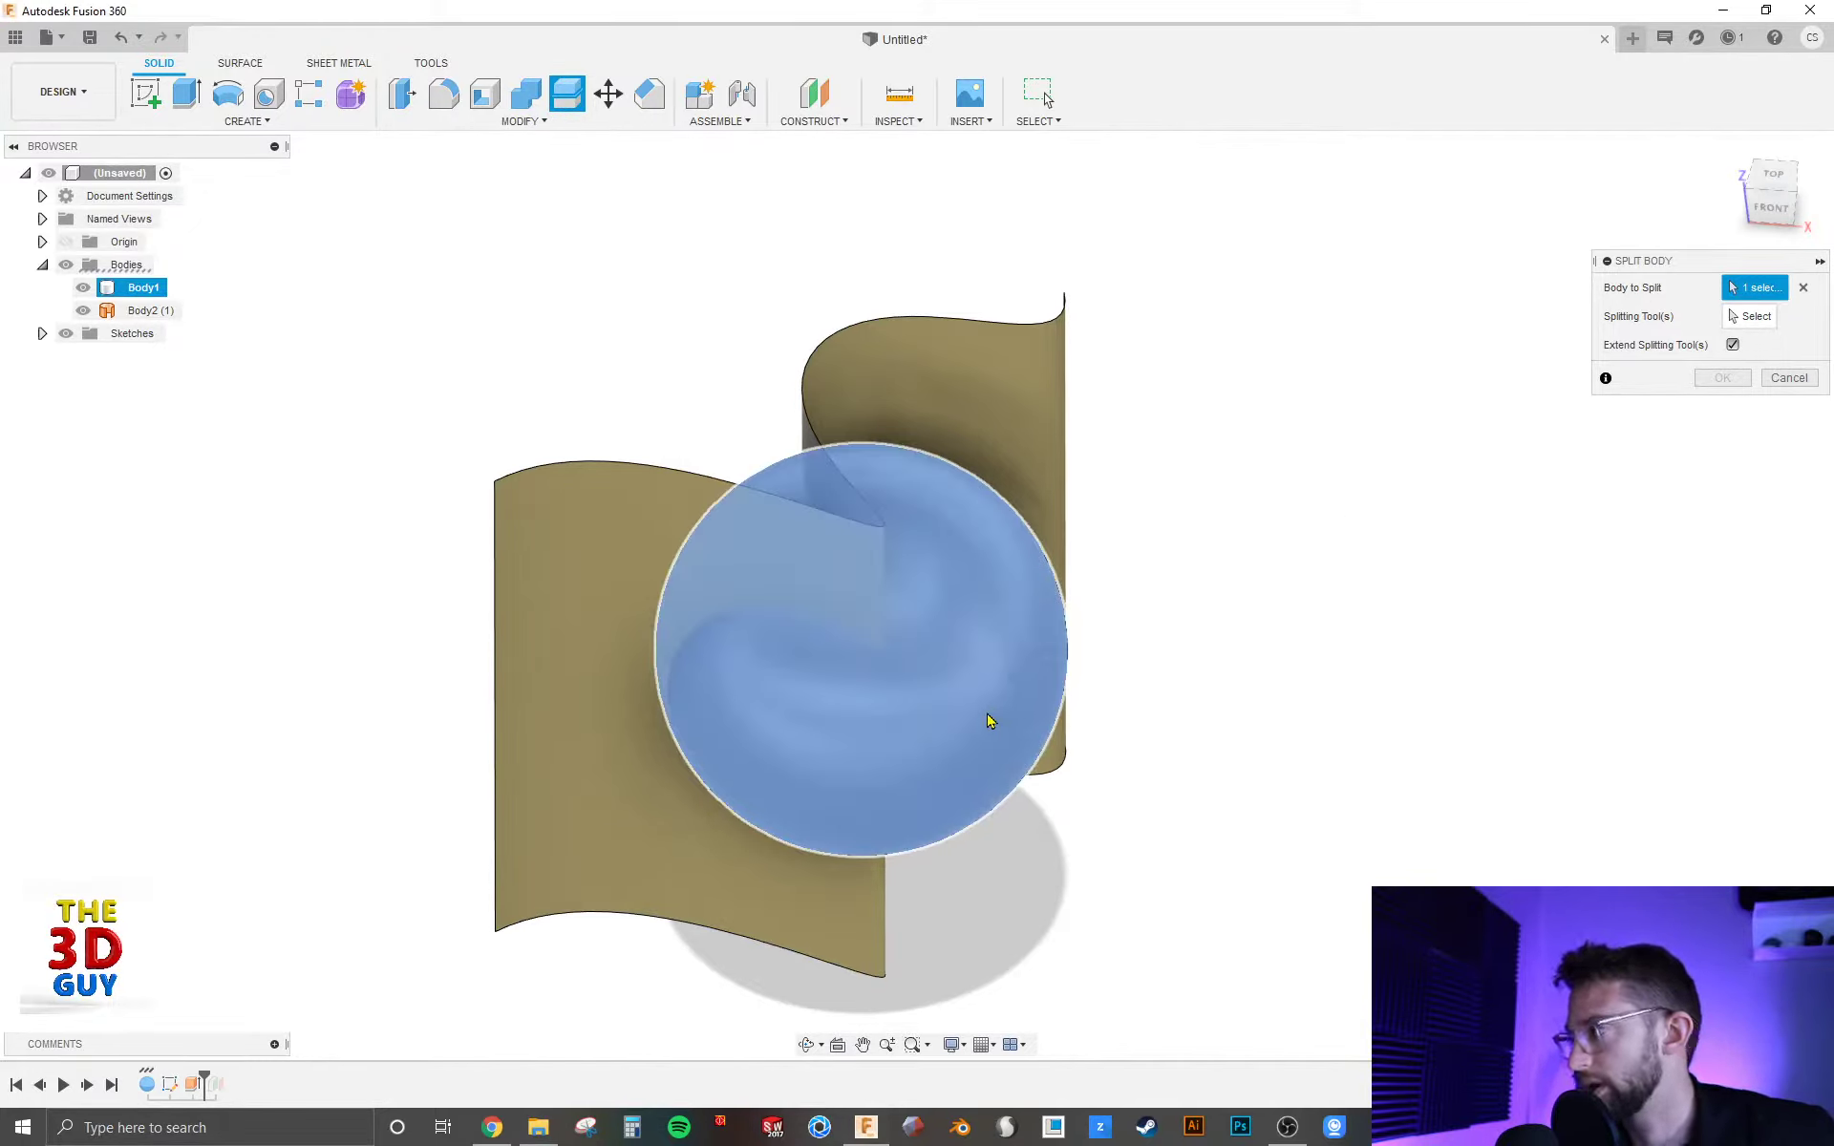
pyautogui.click(979, 381)
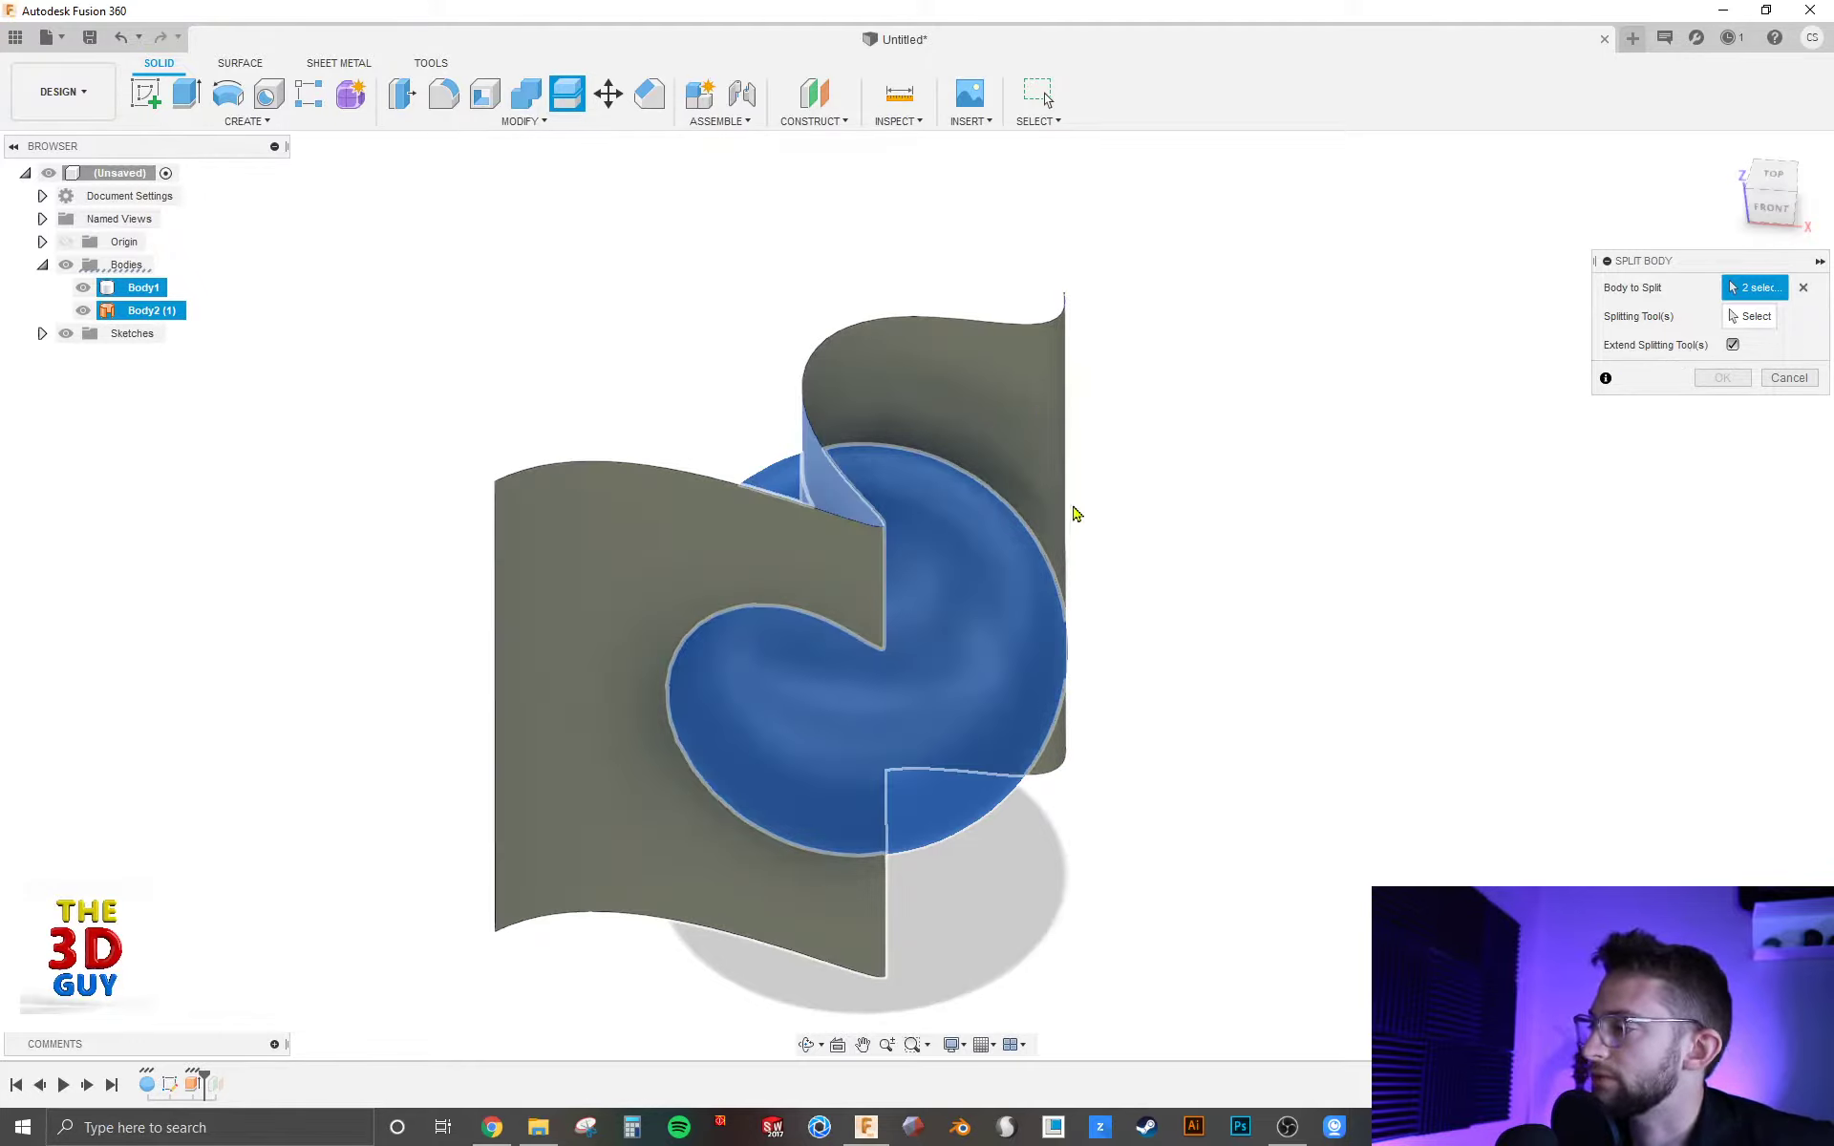
pyautogui.moveTo(1200, 525)
pyautogui.keyDown('shift'); pyautogui.mouseDown(button='middle')
pyautogui.moveTo(1018, 482)
pyautogui.moveTo(1097, 491)
pyautogui.moveTo(1143, 614)
pyautogui.moveTo(1121, 598)
pyautogui.moveTo(1194, 491)
pyautogui.moveTo(1208, 422)
pyautogui.moveTo(1167, 496)
pyautogui.moveTo(1195, 503)
pyautogui.mouseUp(button='middle'); pyautogui.keyUp('shift')
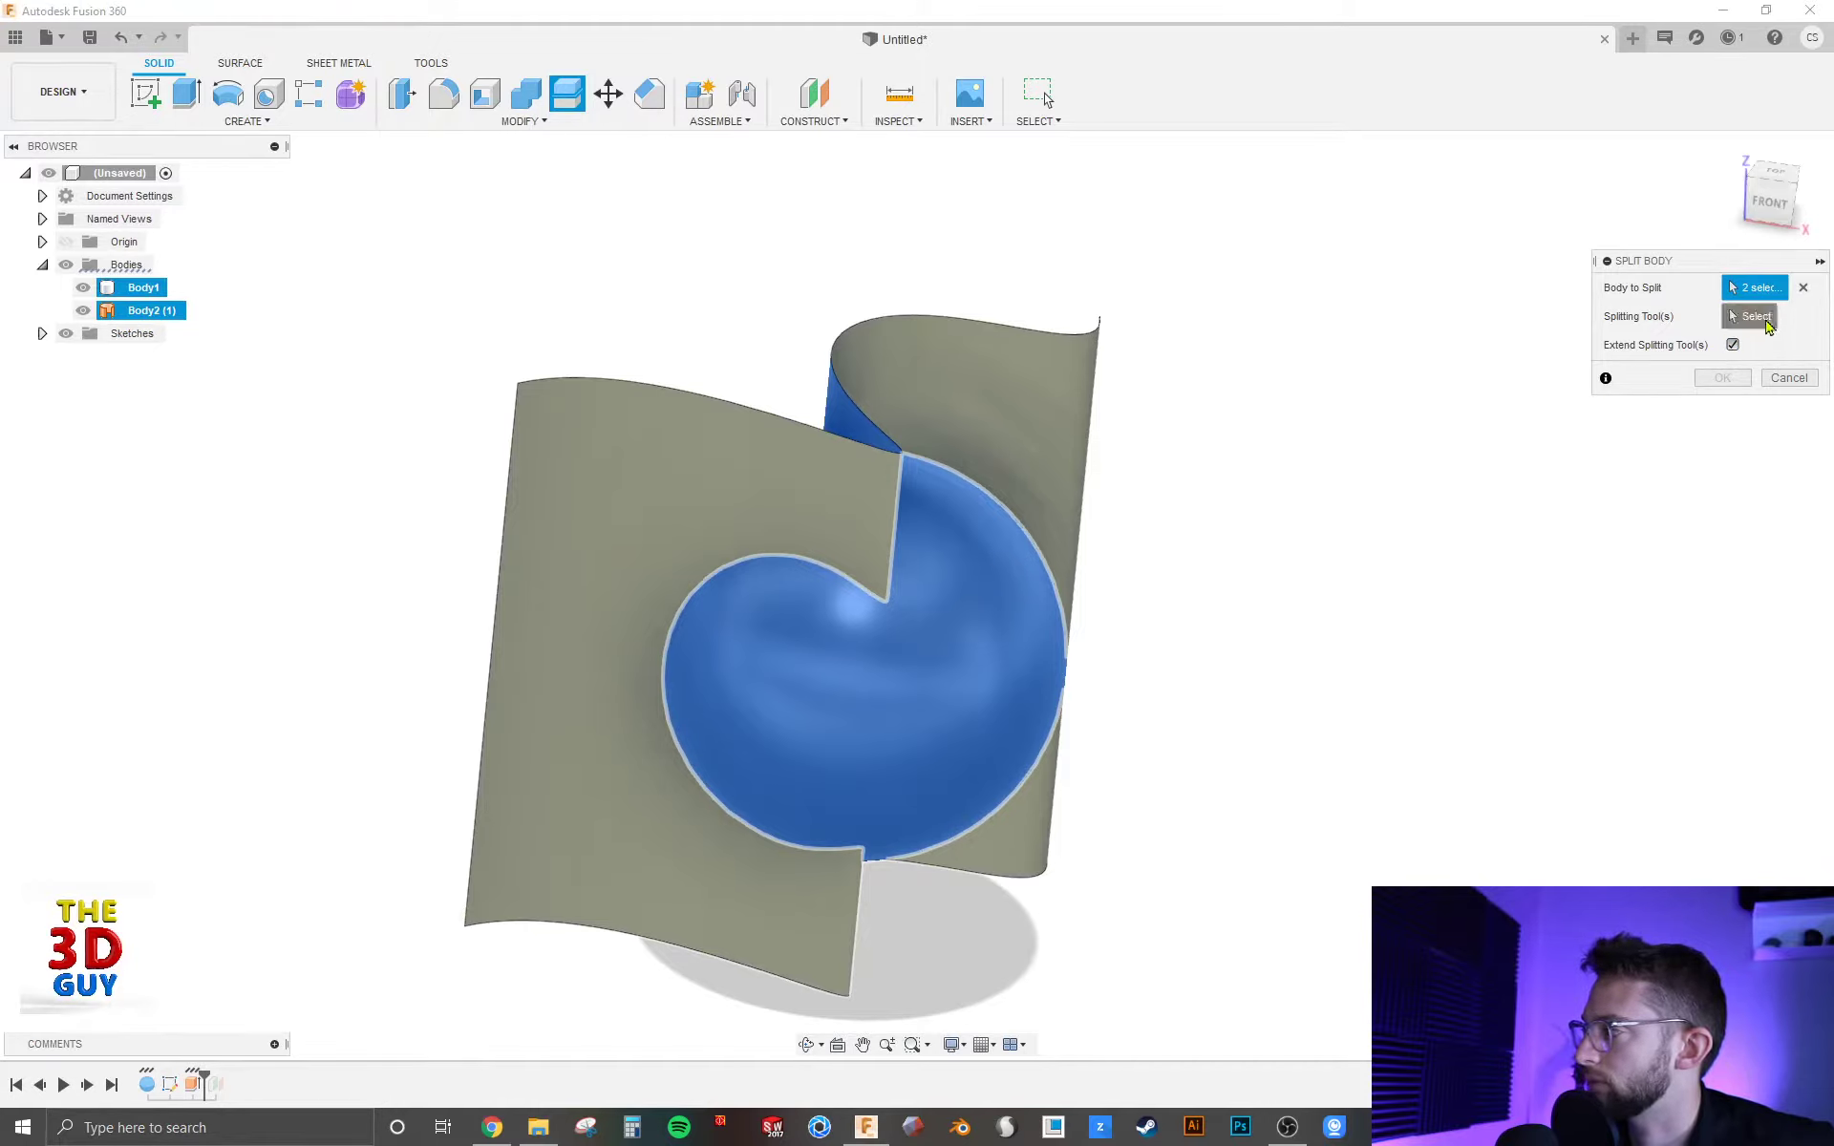
pyautogui.click(1768, 326)
pyautogui.click(983, 397)
pyautogui.click(1769, 289)
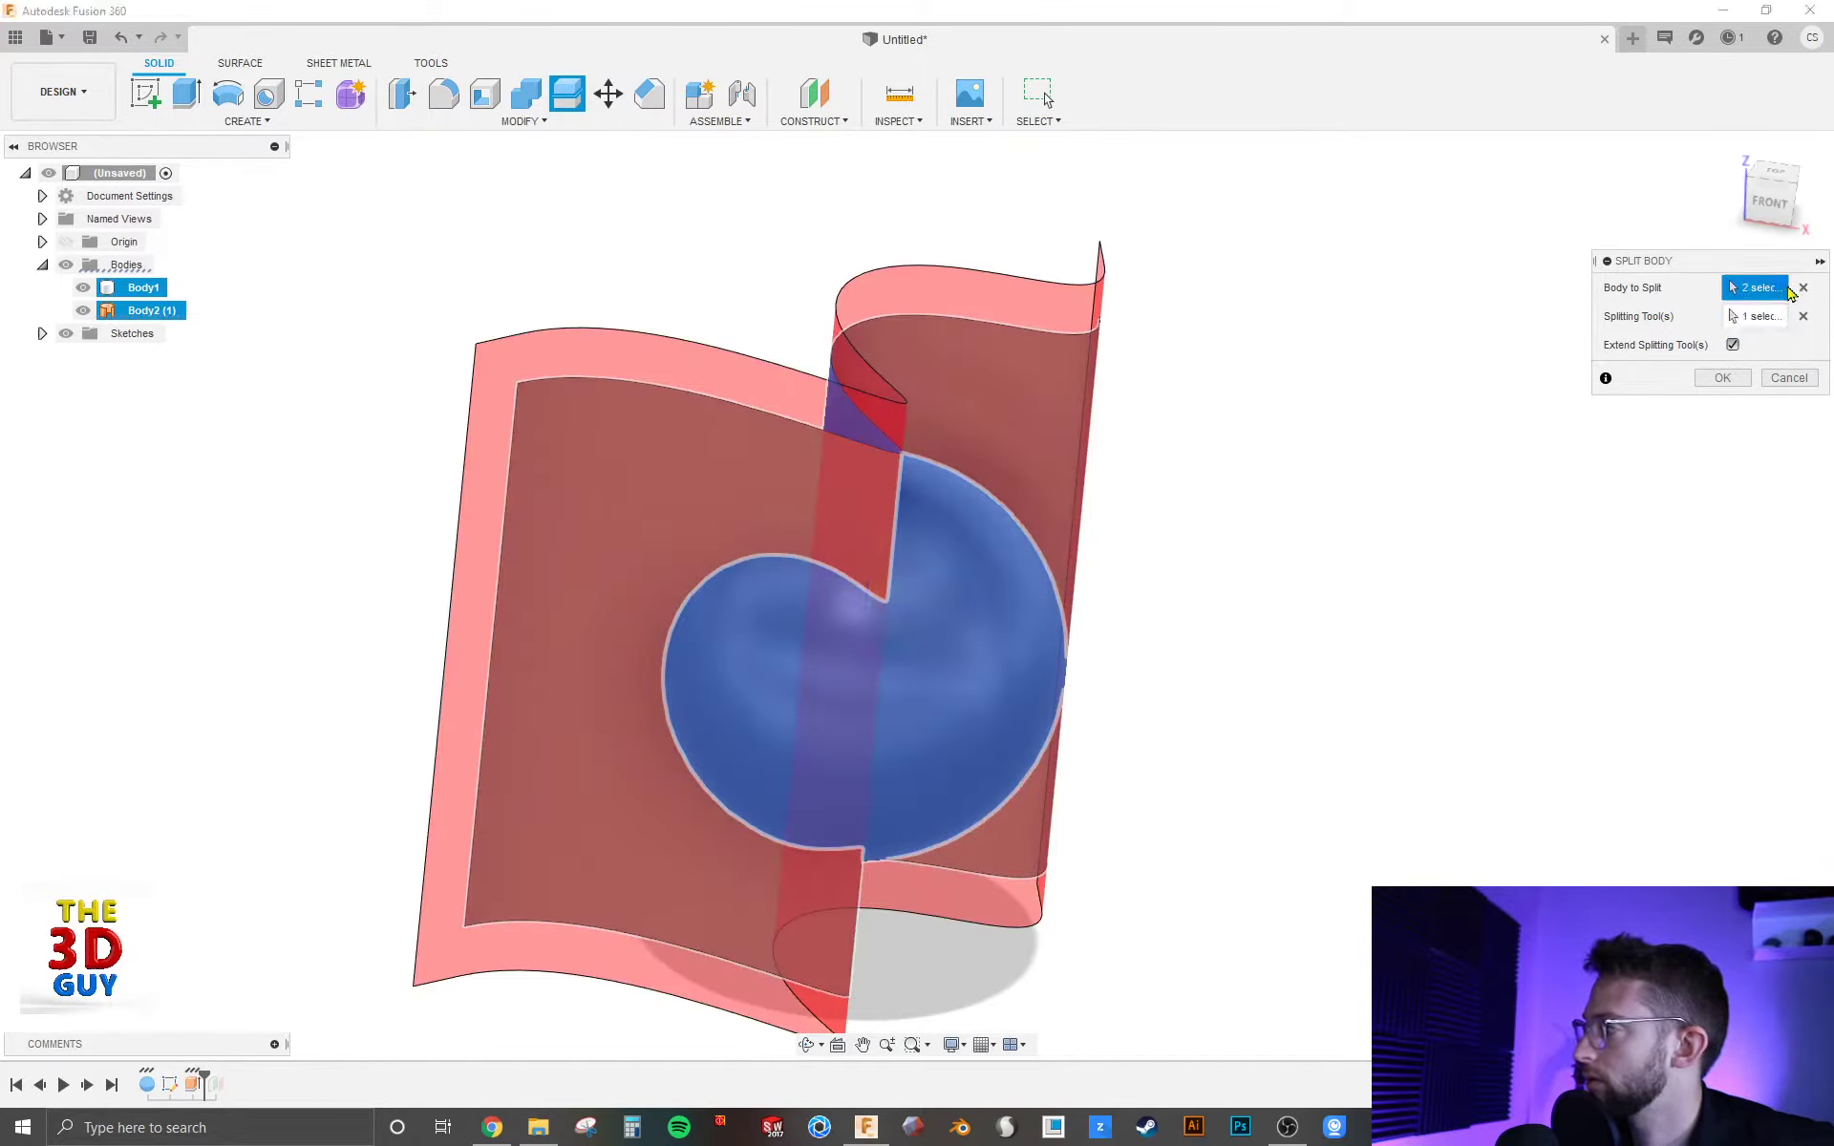
pyautogui.keyDown('shift'); pyautogui.moveTo(1556, 512); pyautogui.dragTo(1508, 509, button='middle'); pyautogui.keyUp('shift')
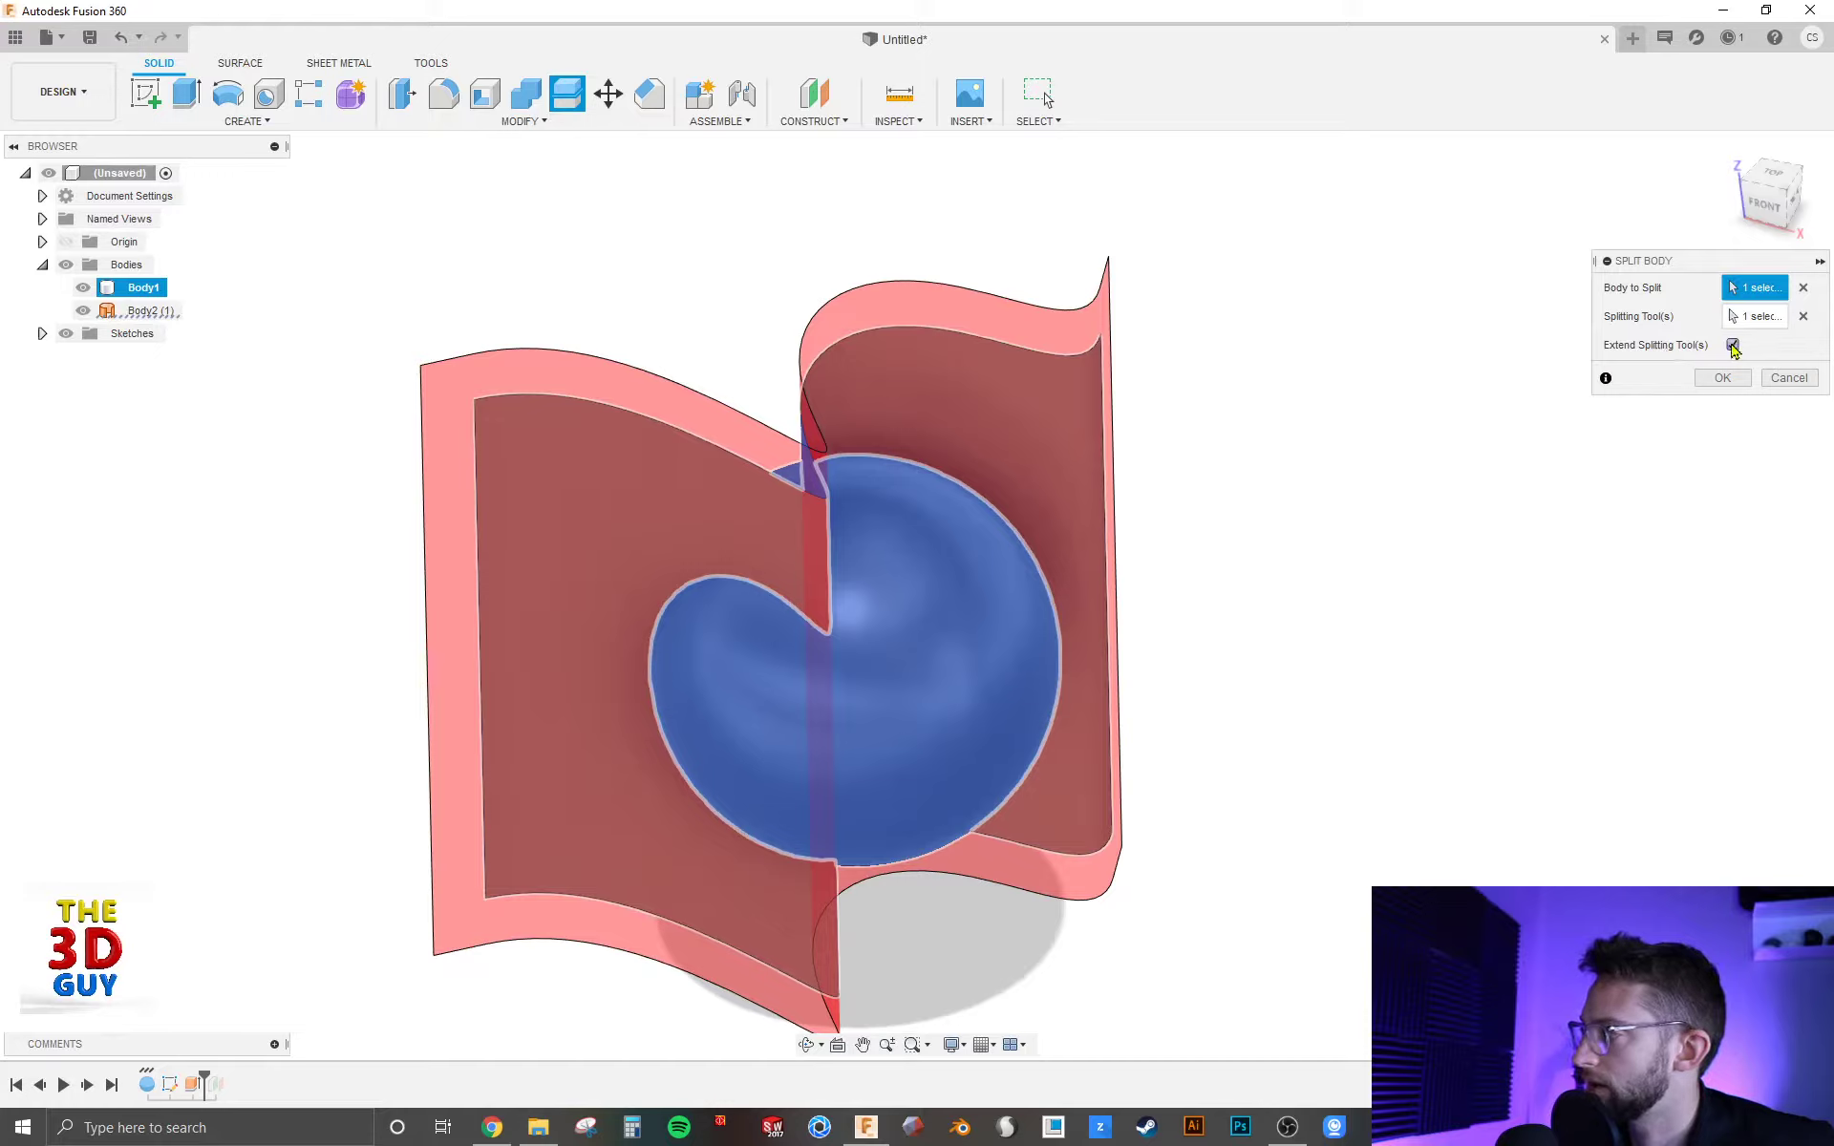
pyautogui.click(1733, 345)
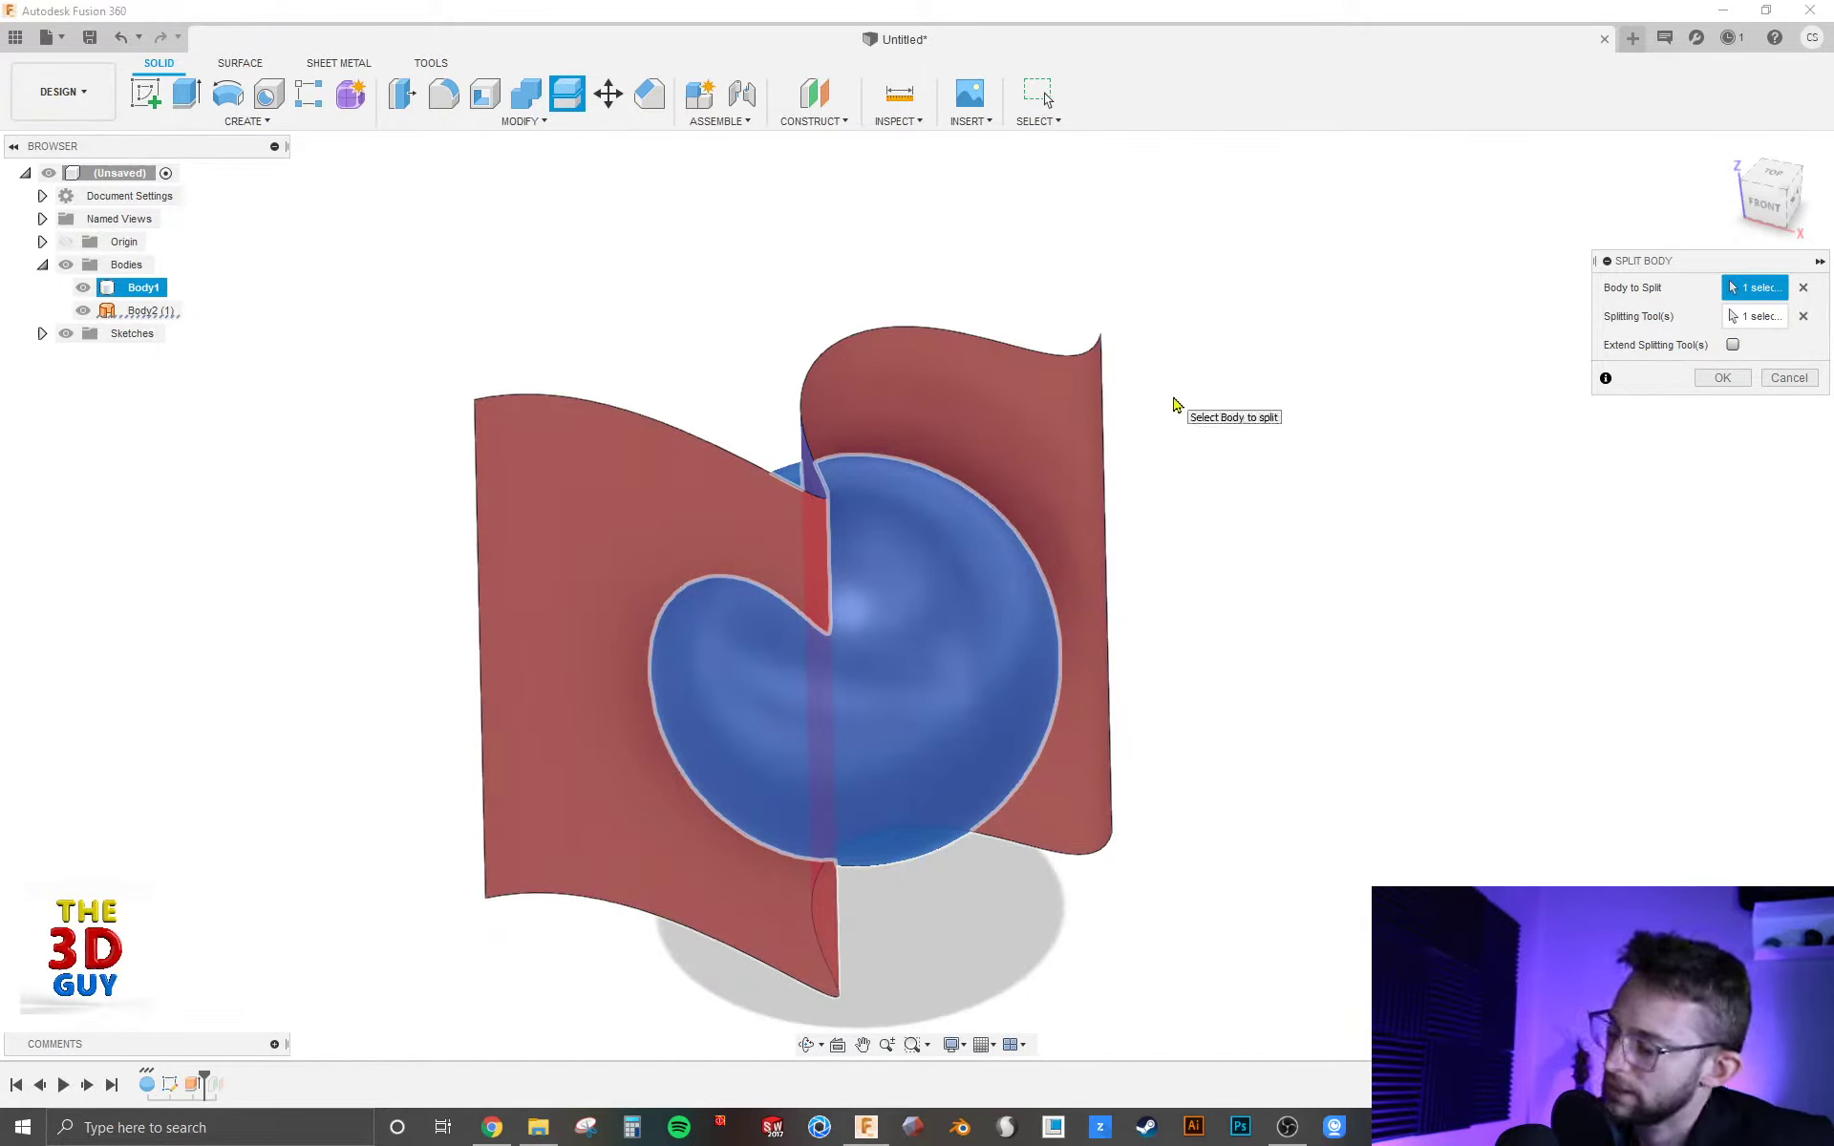
pyautogui.click(1722, 380)
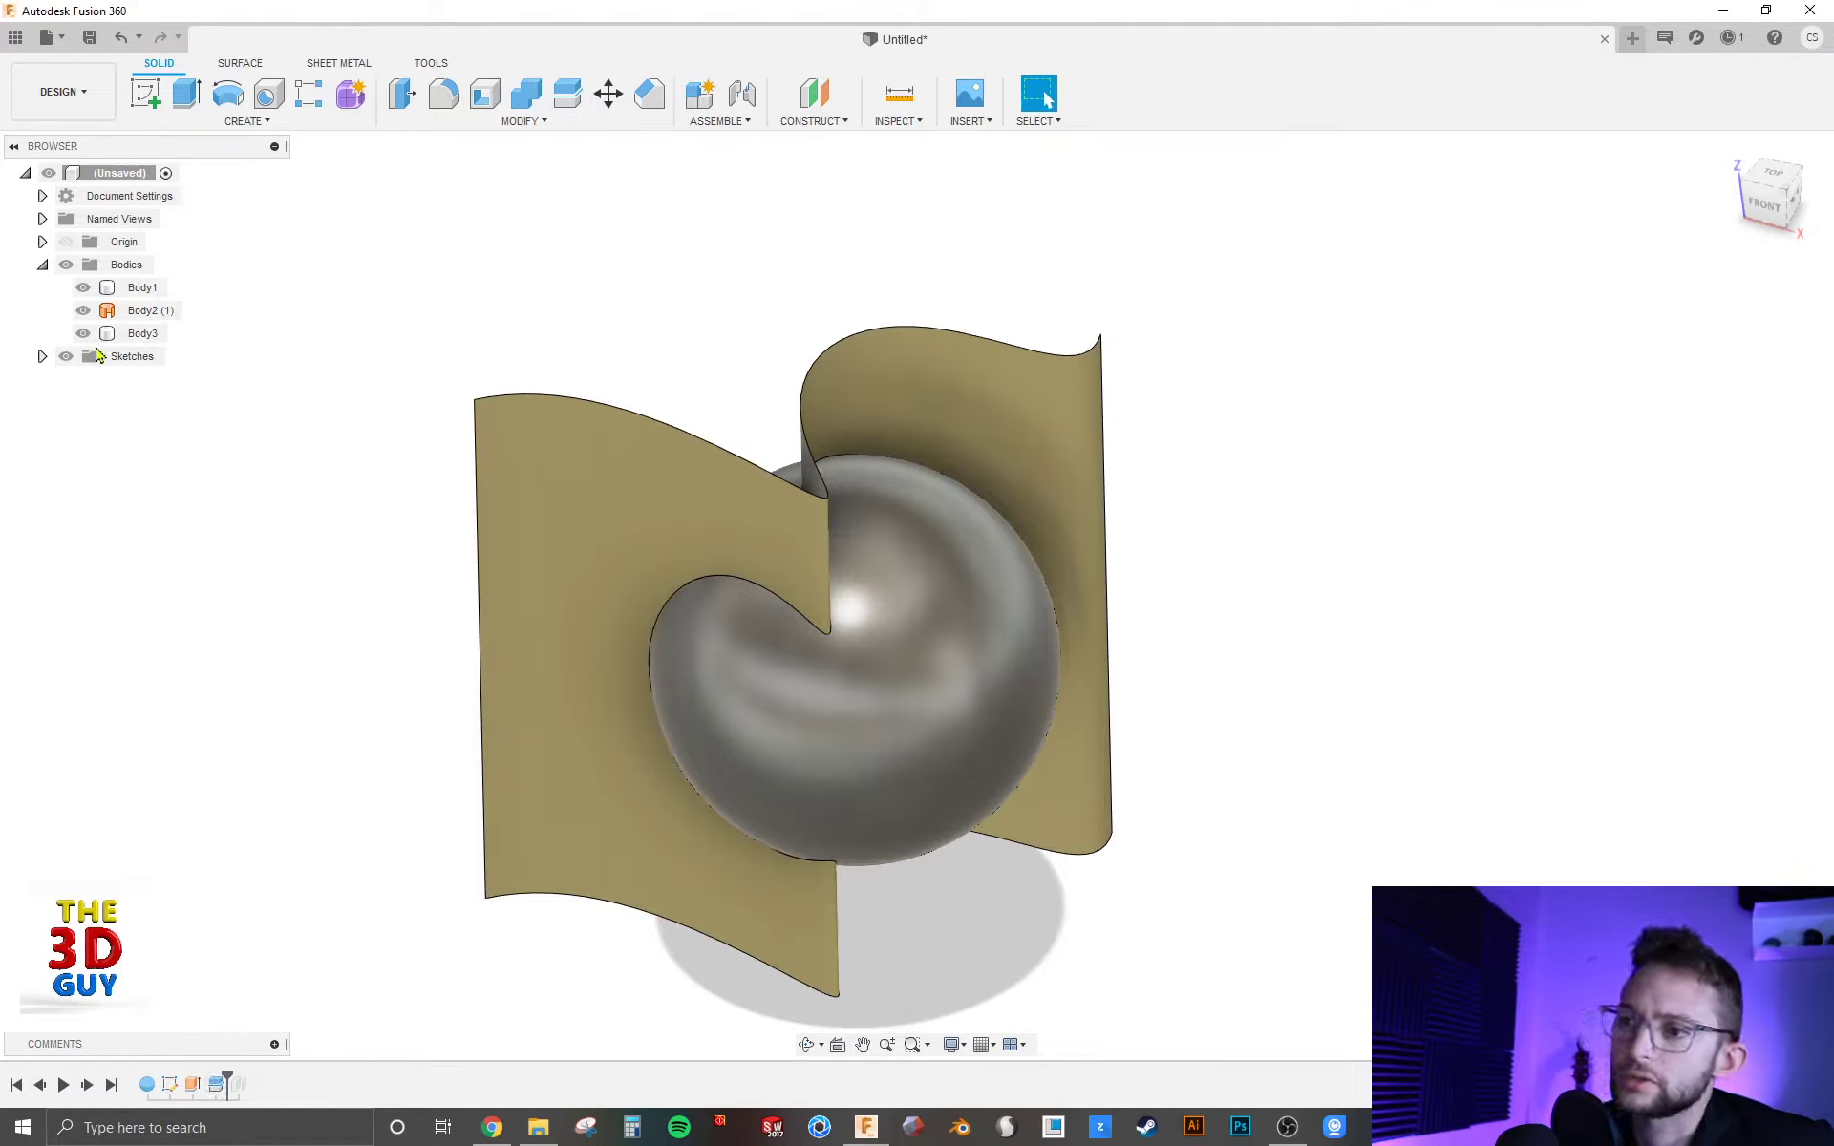
# Step: Hide the curved surface body and move the split-off piece of the sphere up 3.10 in along Z
pyautogui.click(83, 311)
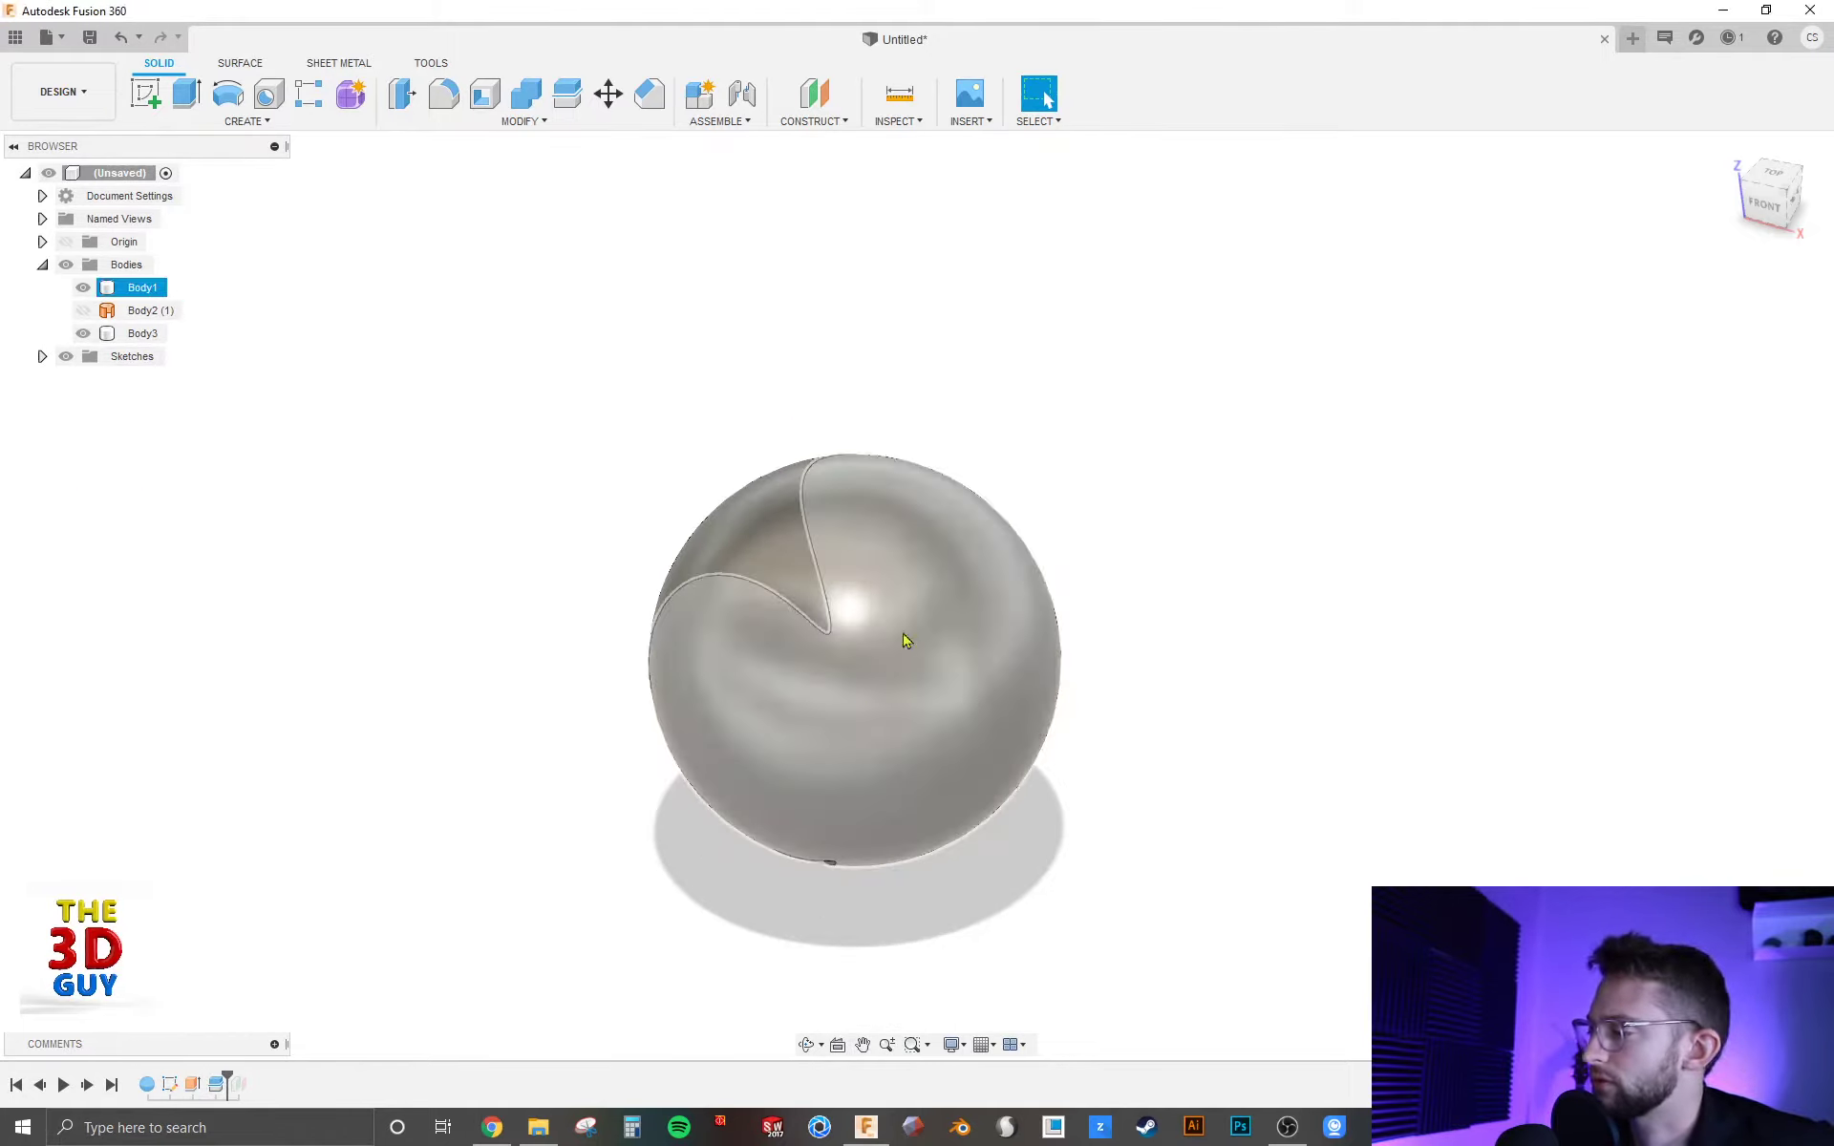
pyautogui.keyDown('shift'); pyautogui.moveTo(907, 640); pyautogui.dragTo(987, 406, button='middle'); pyautogui.keyUp('shift')
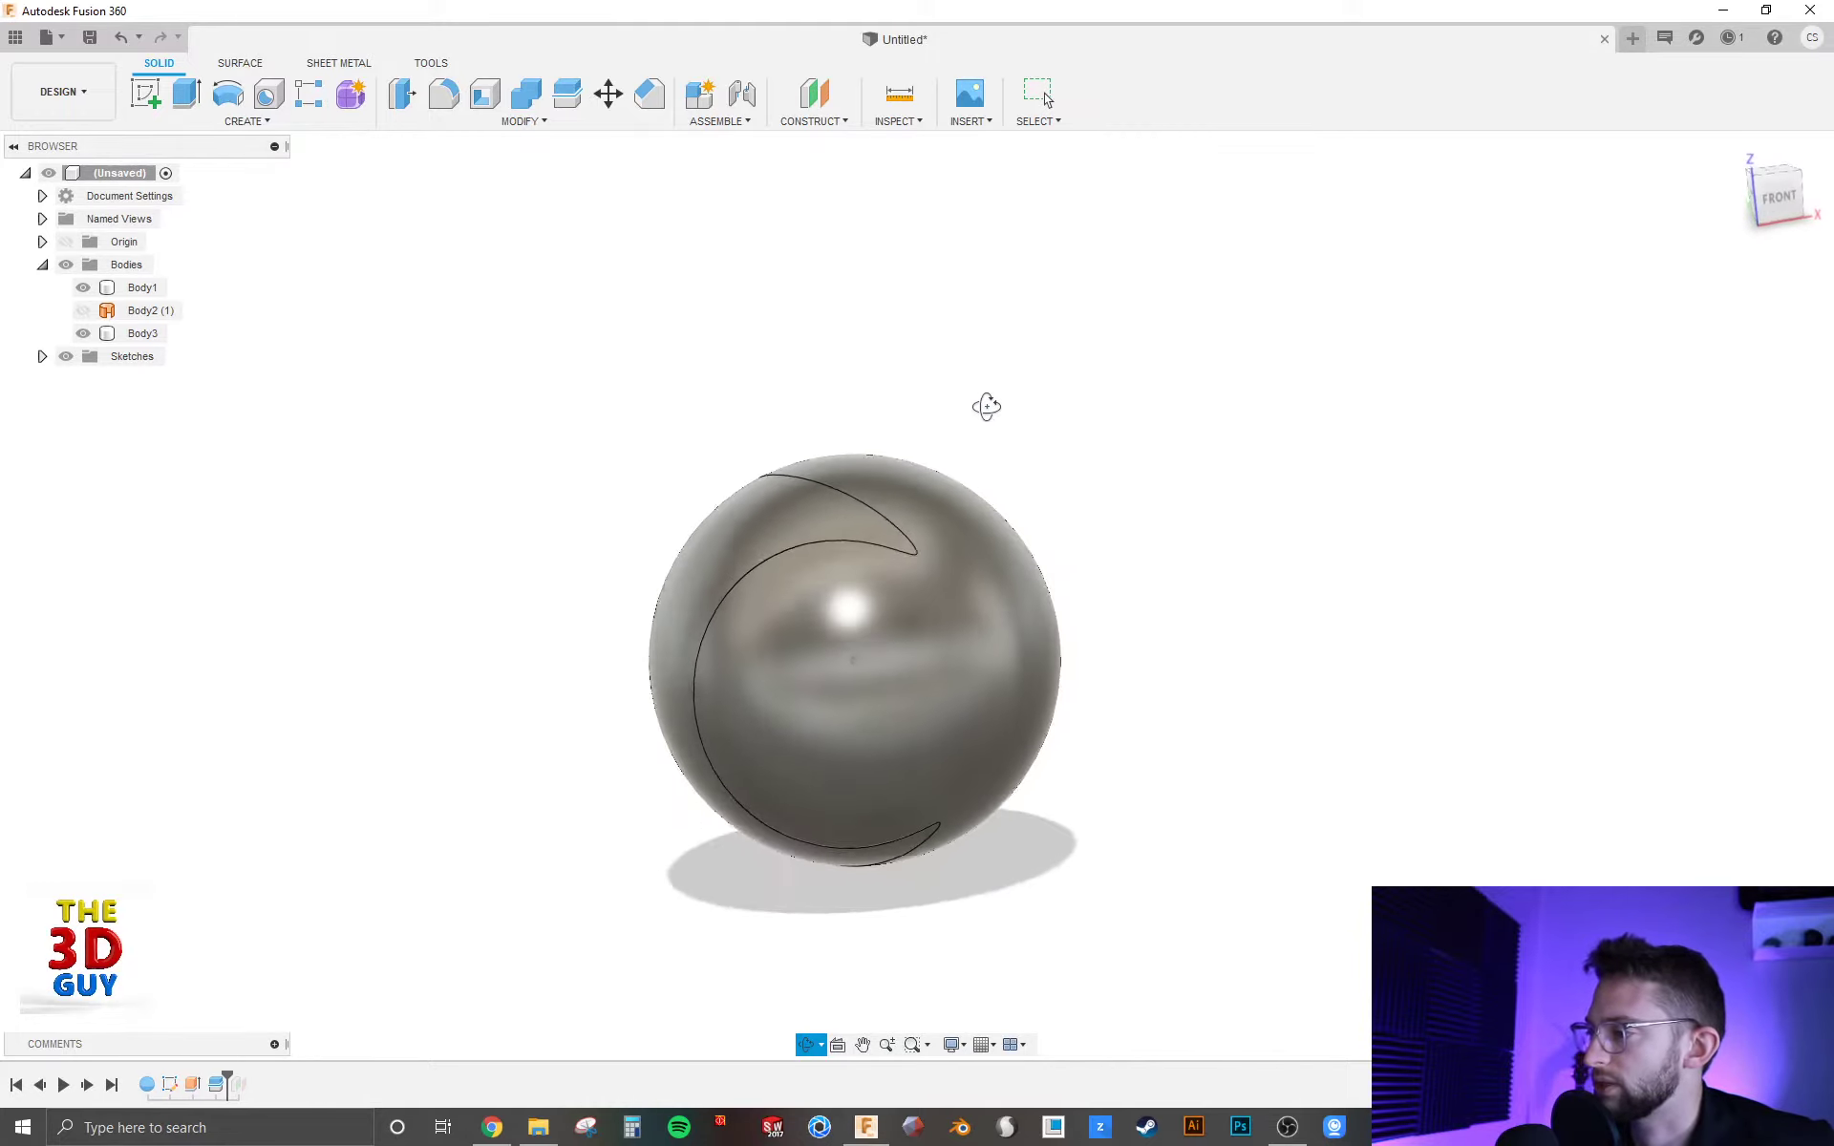
pyautogui.click(941, 606)
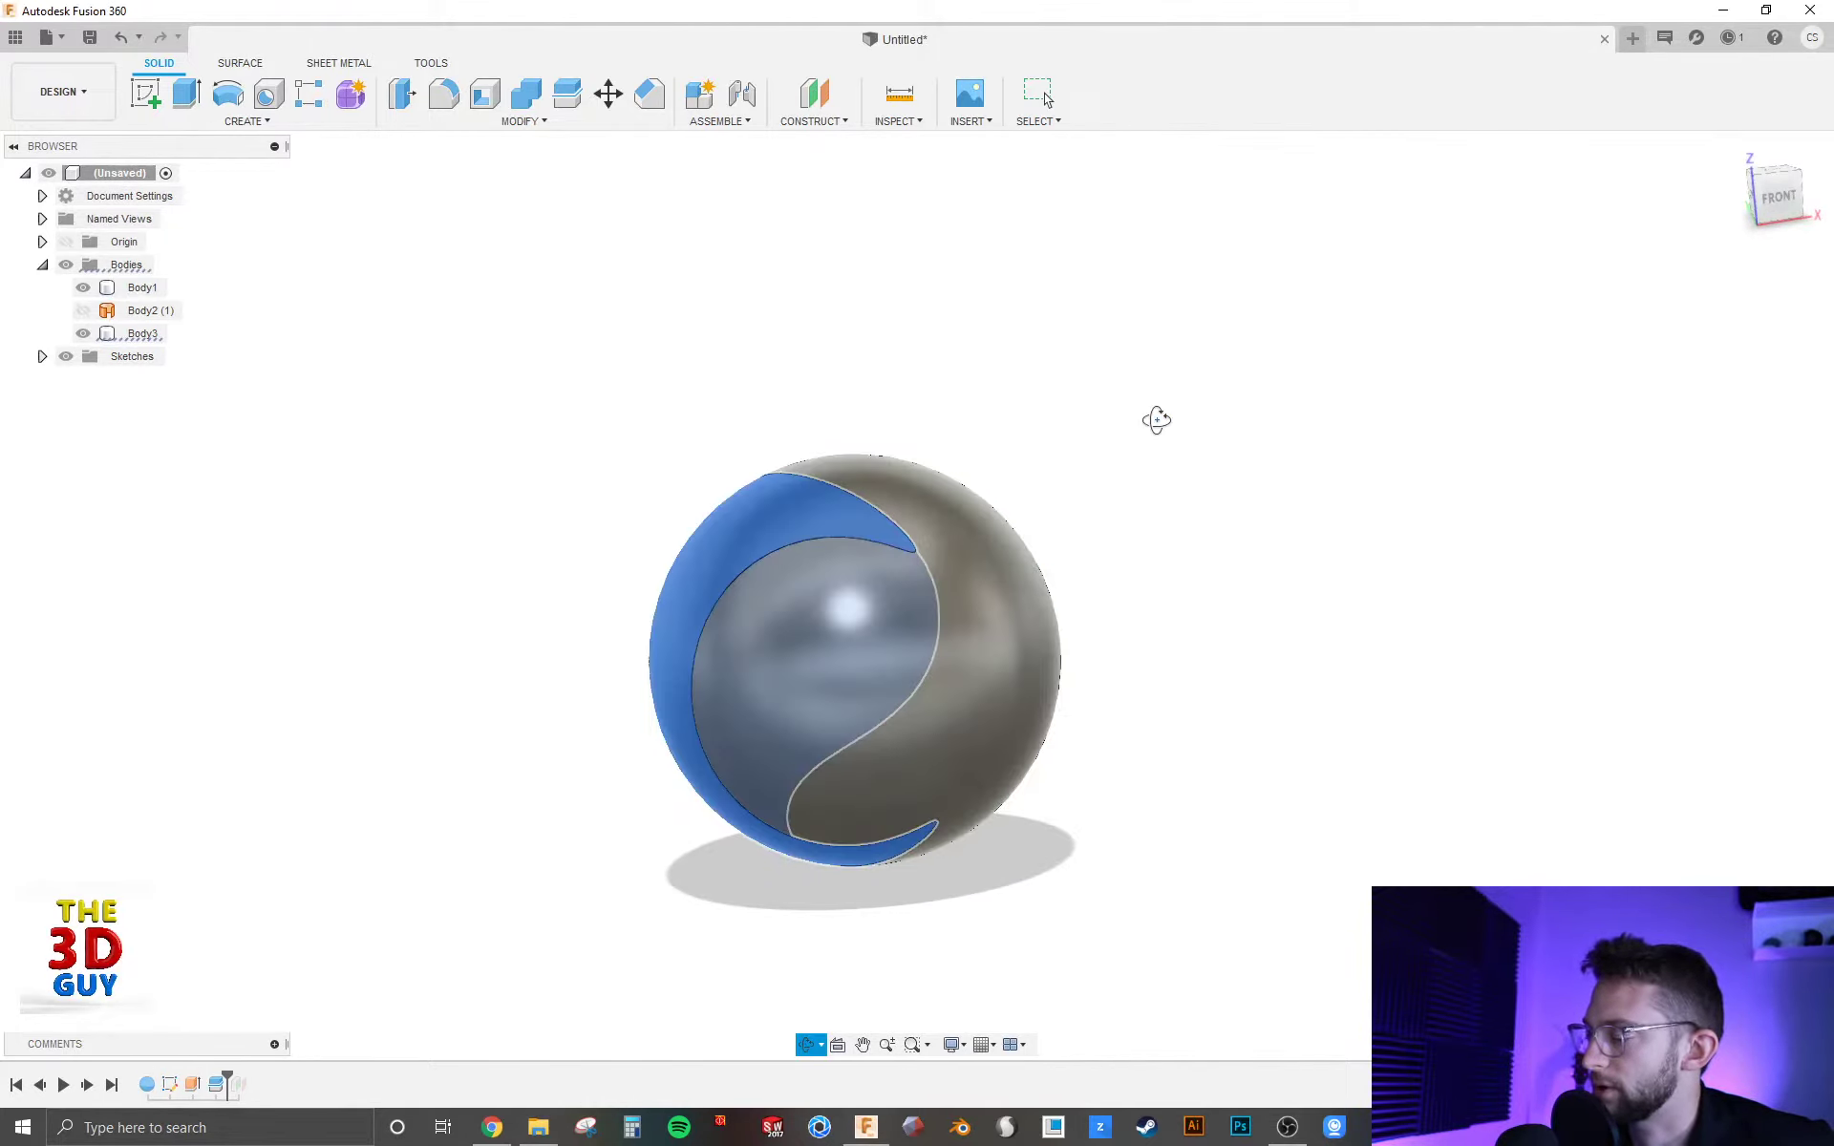
pyautogui.keyDown('shift'); pyautogui.moveTo(1157, 420); pyautogui.dragTo(1132, 450, button='middle'); pyautogui.keyUp('shift')
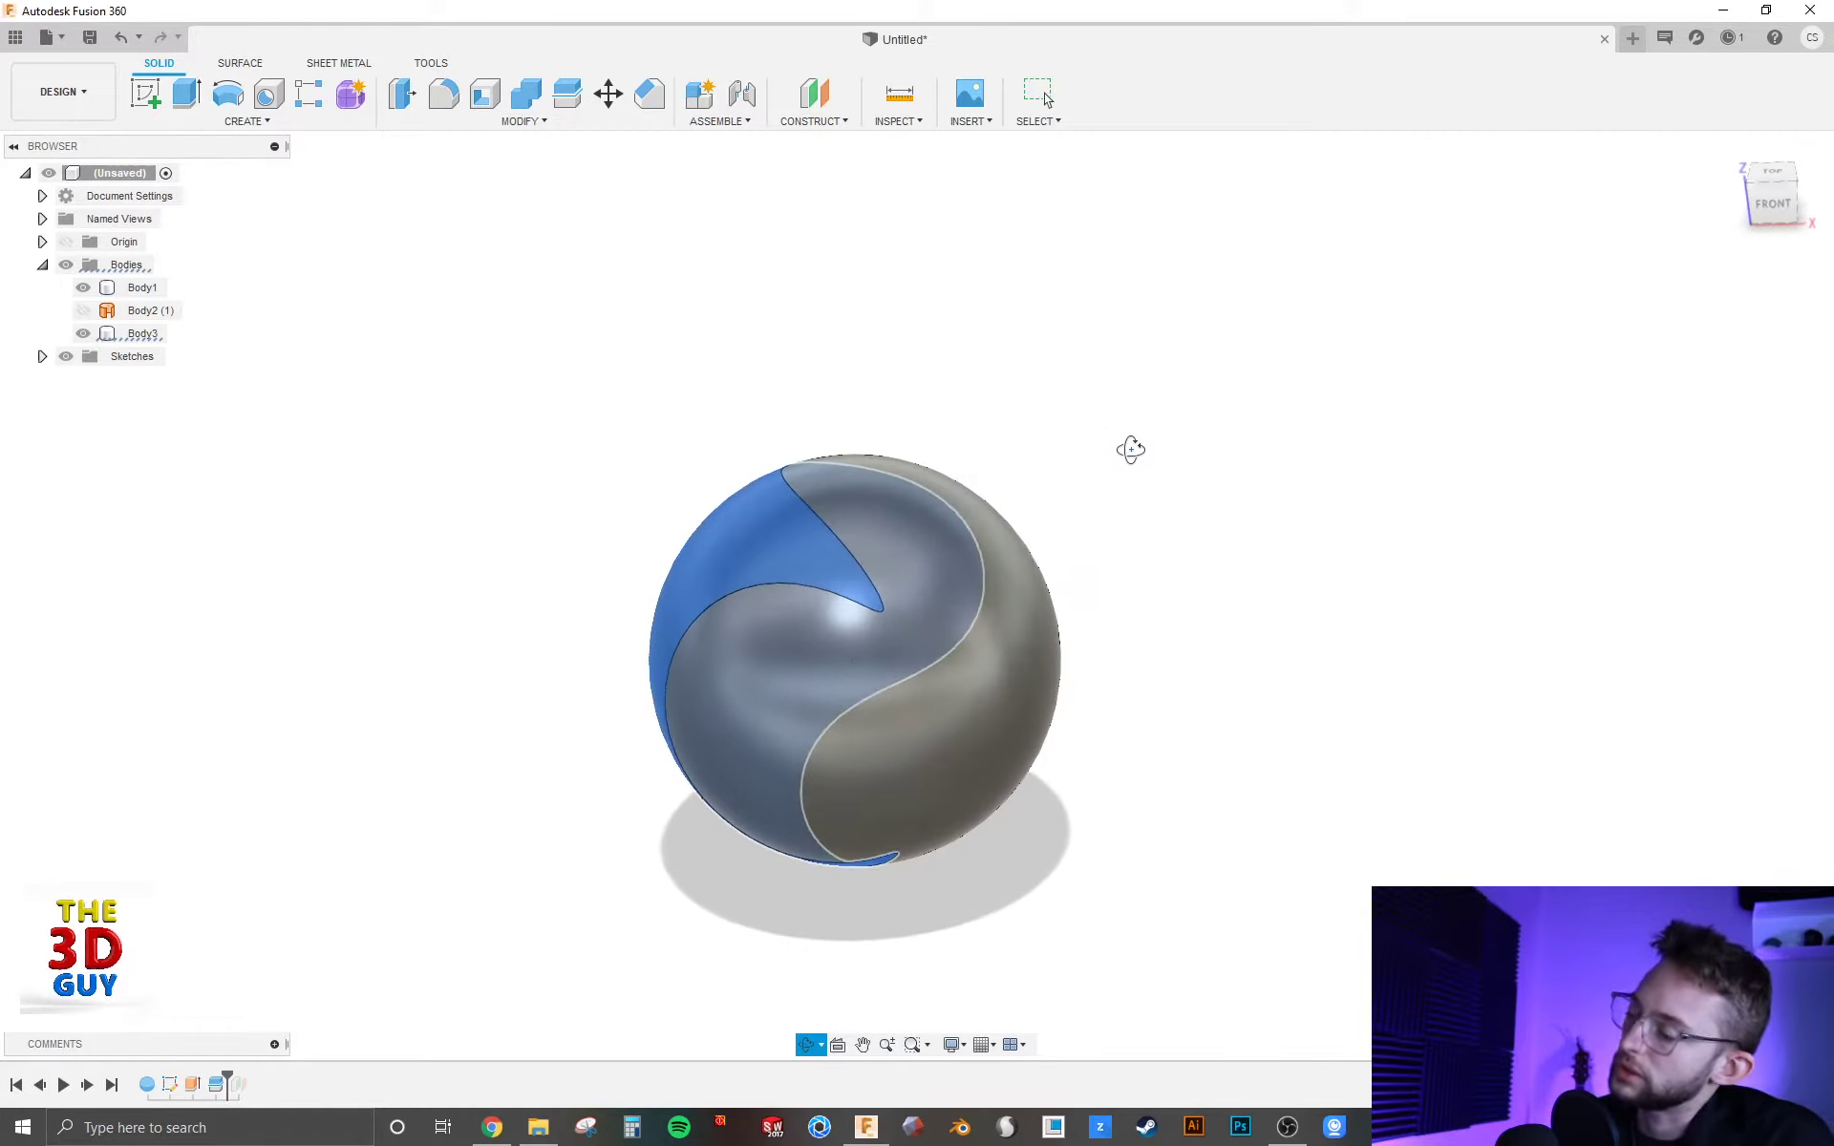
pyautogui.click(609, 94)
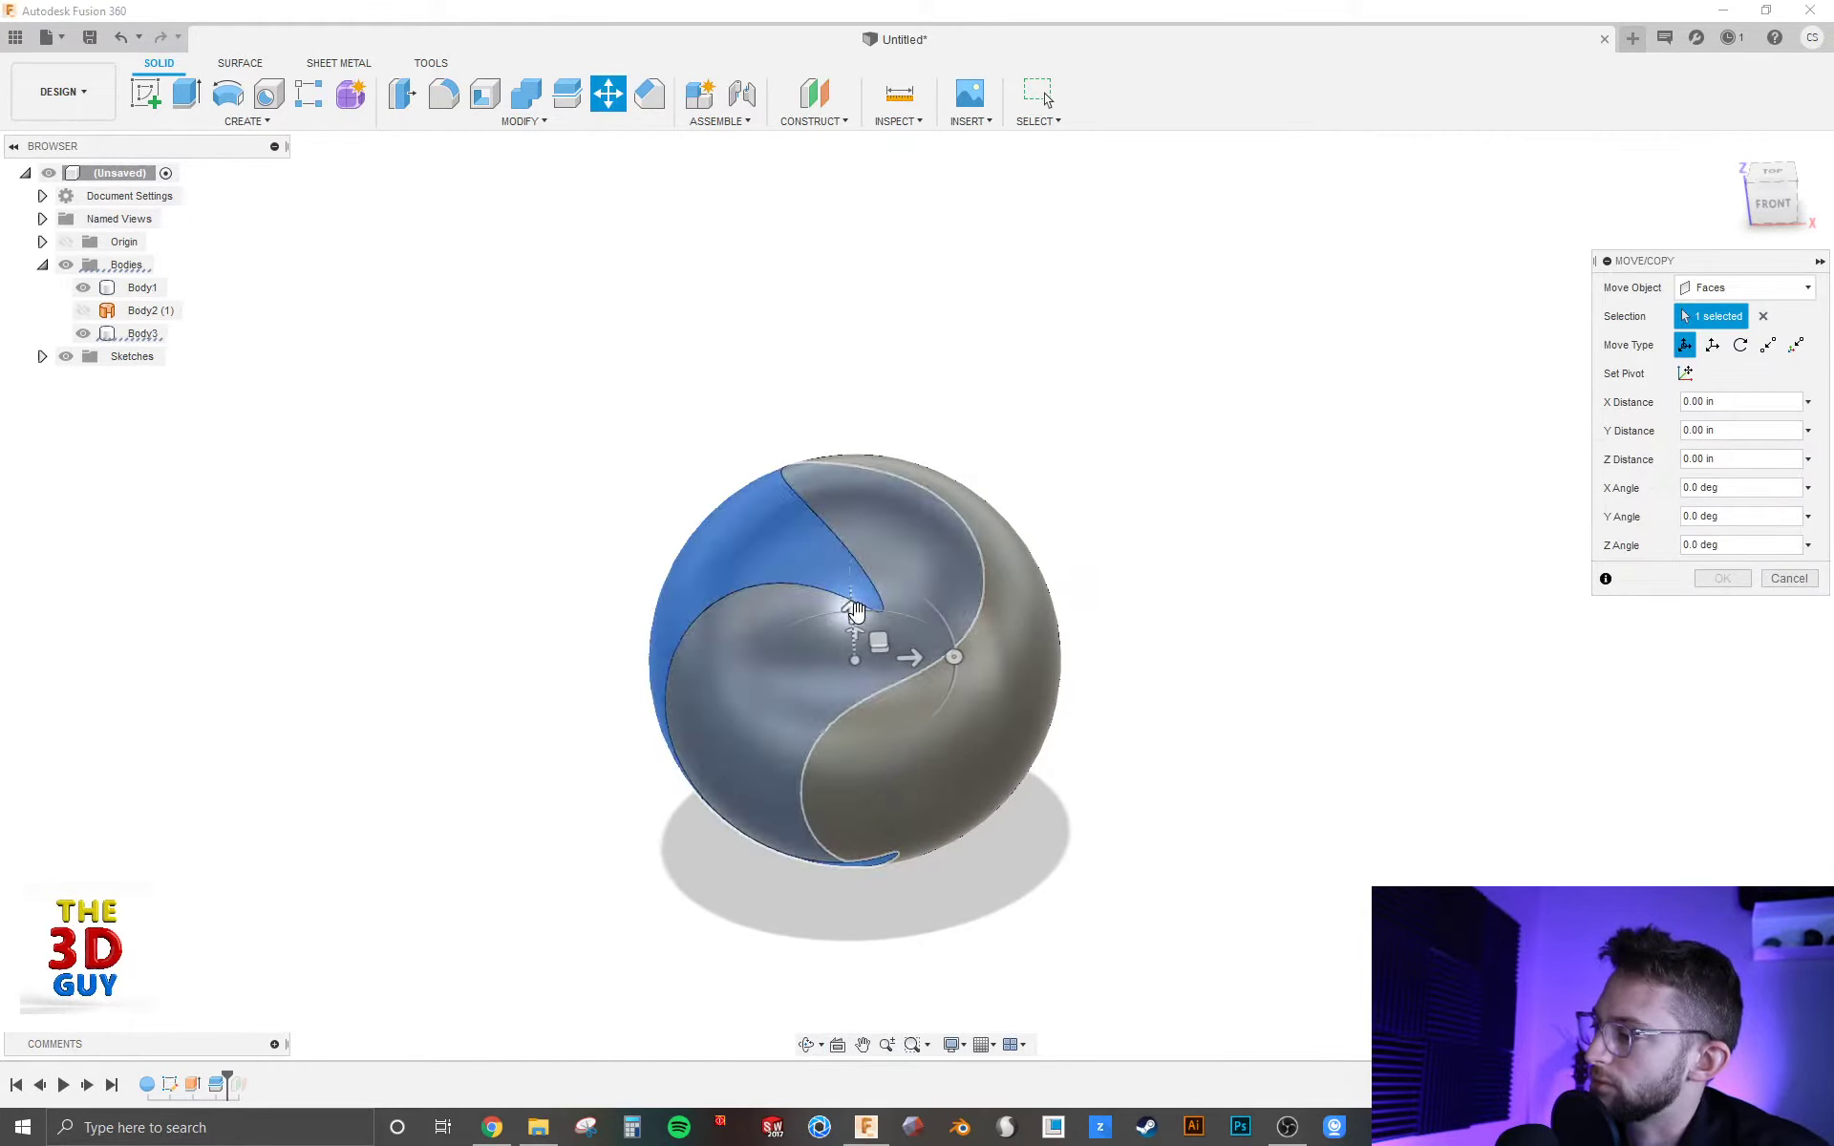
pyautogui.moveTo(847, 614); pyautogui.dragTo(831, 254)
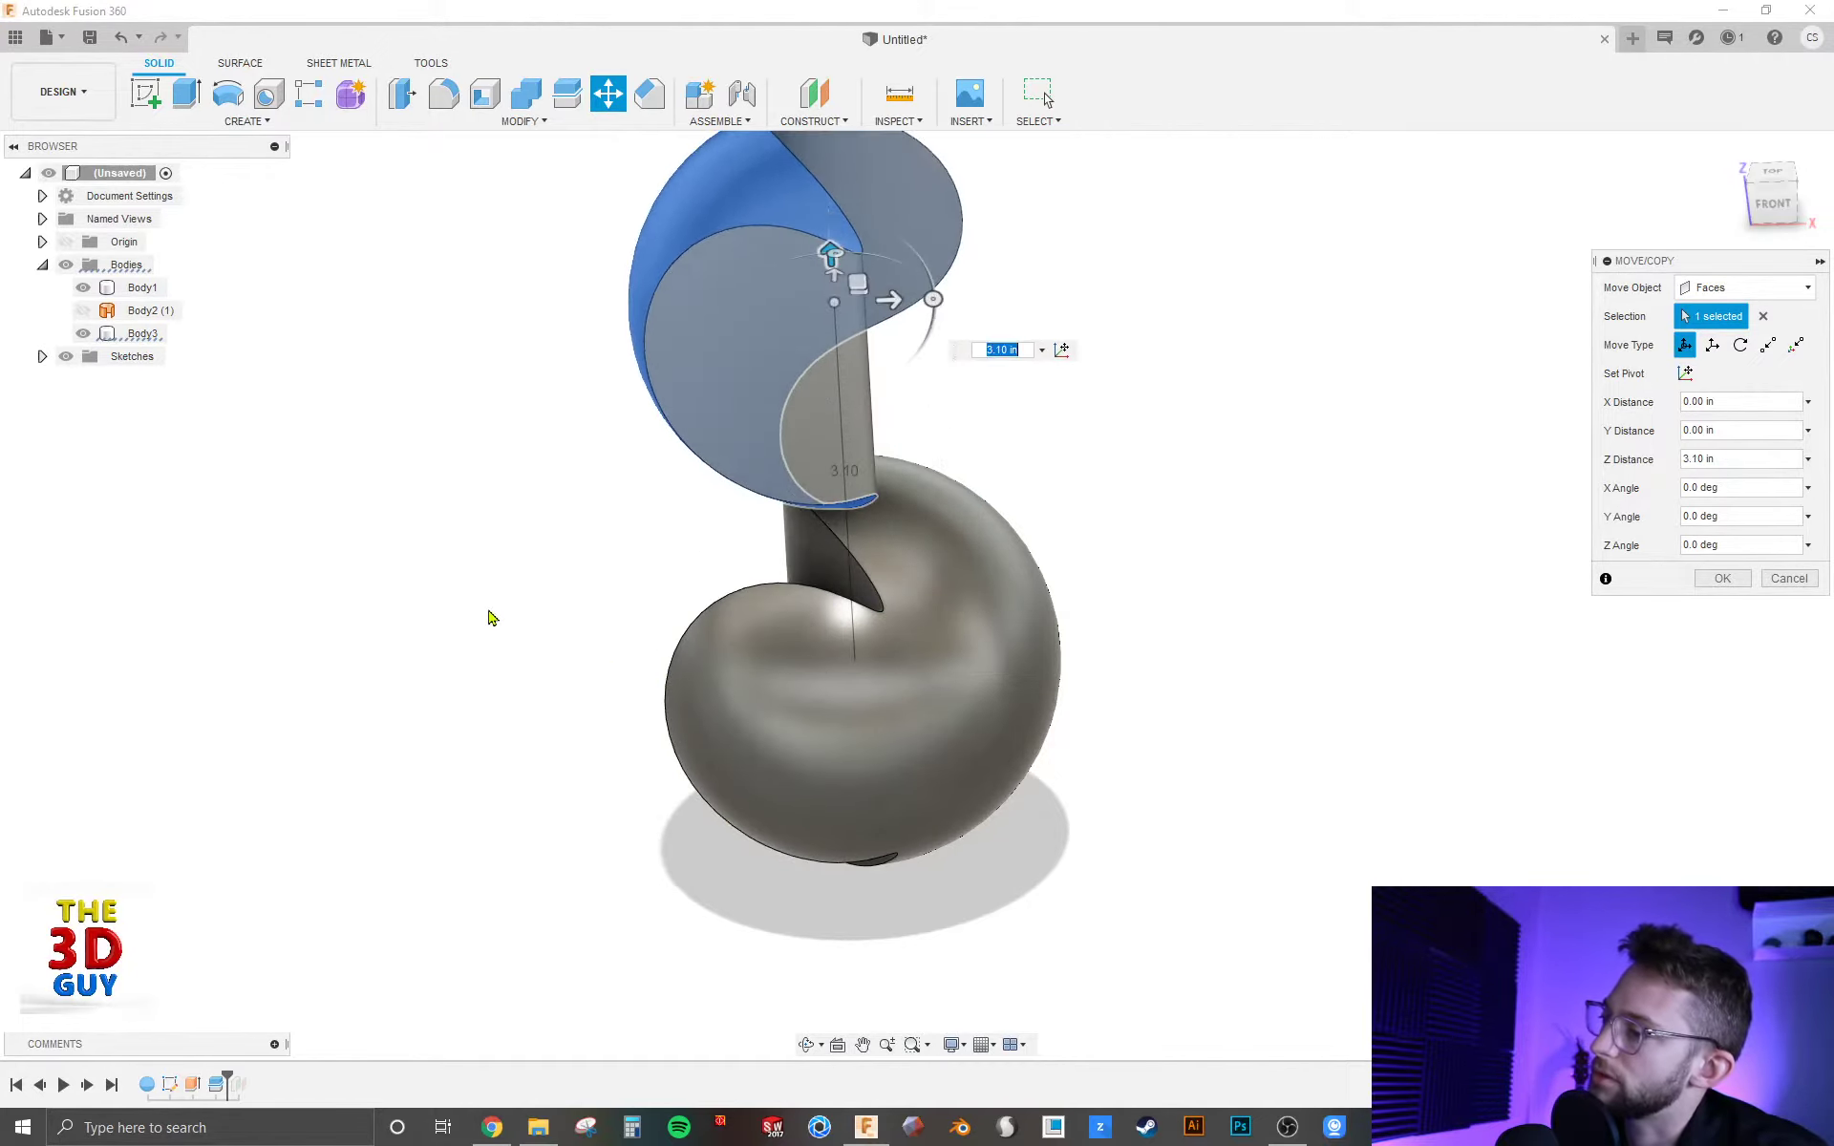
pyautogui.keyDown('shift'); pyautogui.moveTo(487, 615); pyautogui.dragTo(528, 557, button='middle'); pyautogui.keyUp('shift')
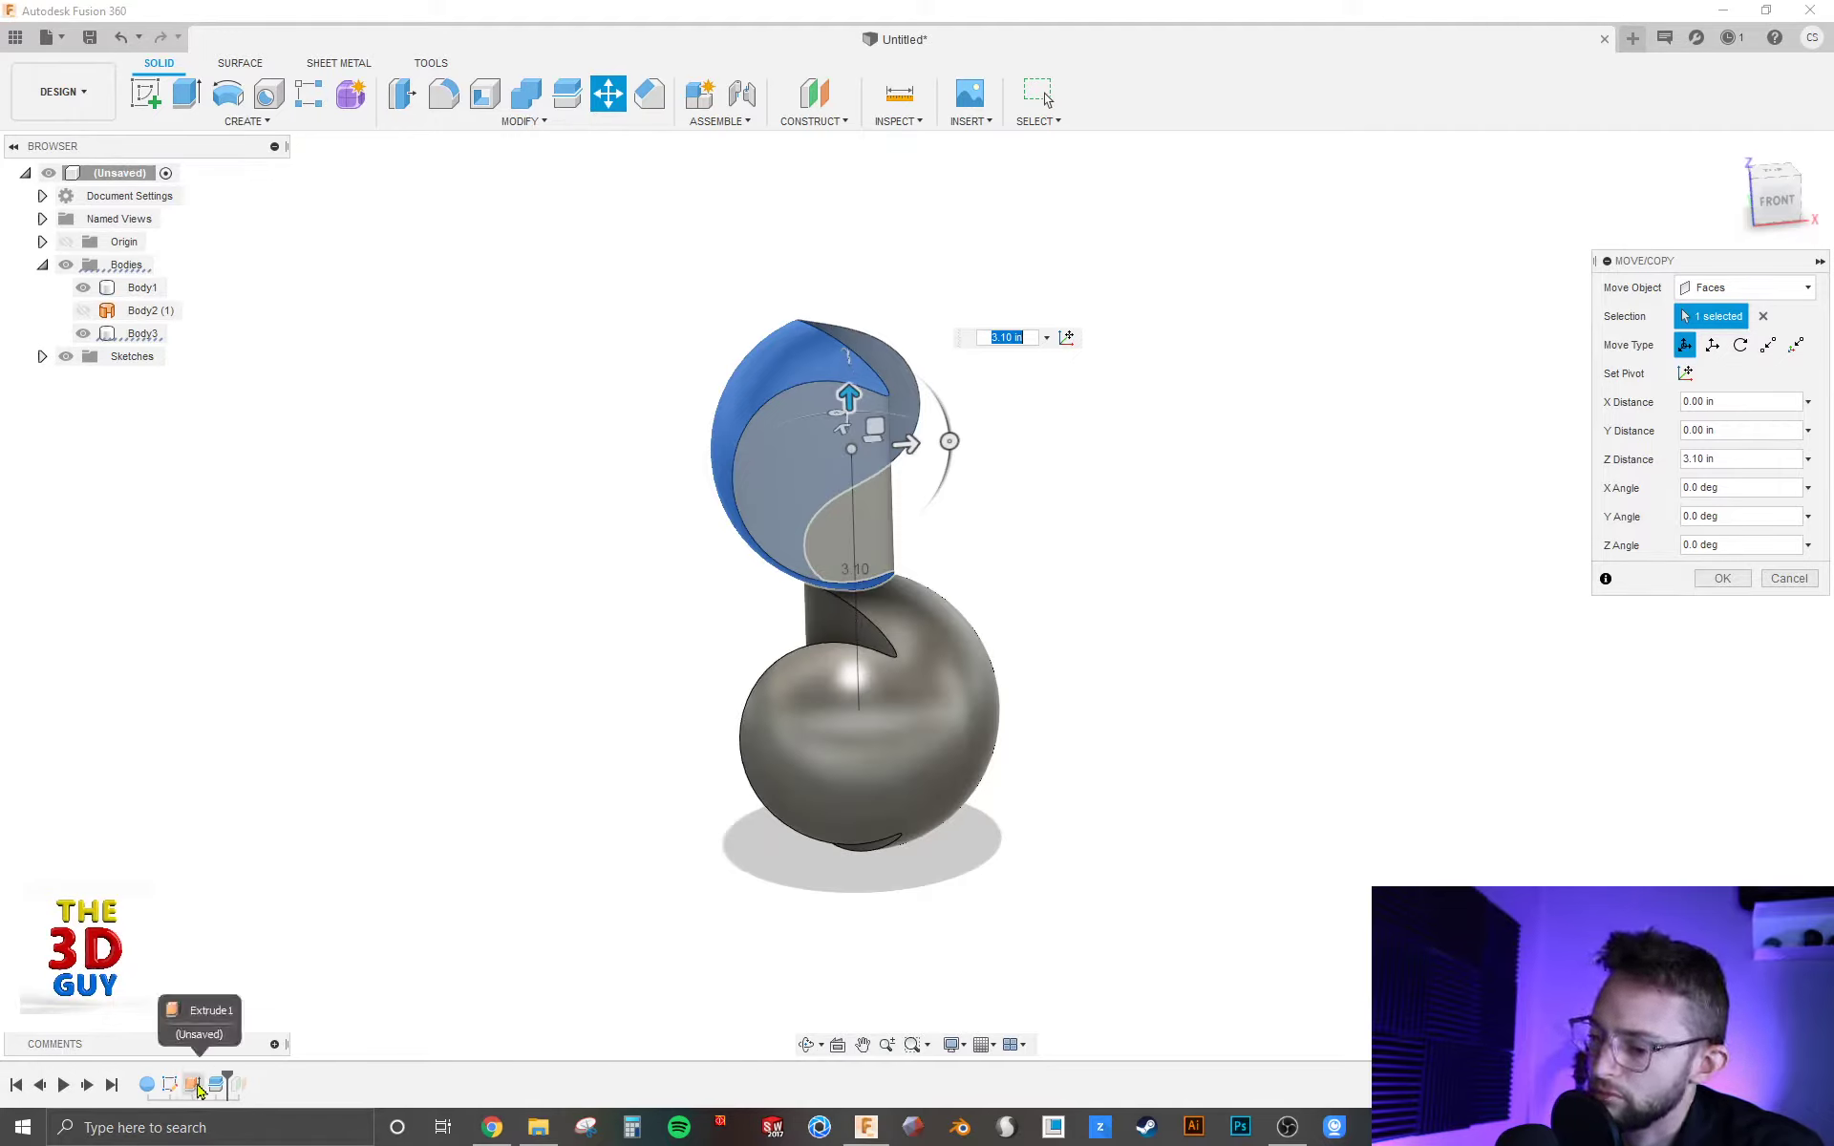
# Step: Try to shift the raised sphere piece by -0.30 in along X and discard the whole move
pyautogui.scroll(2, 902, 463)
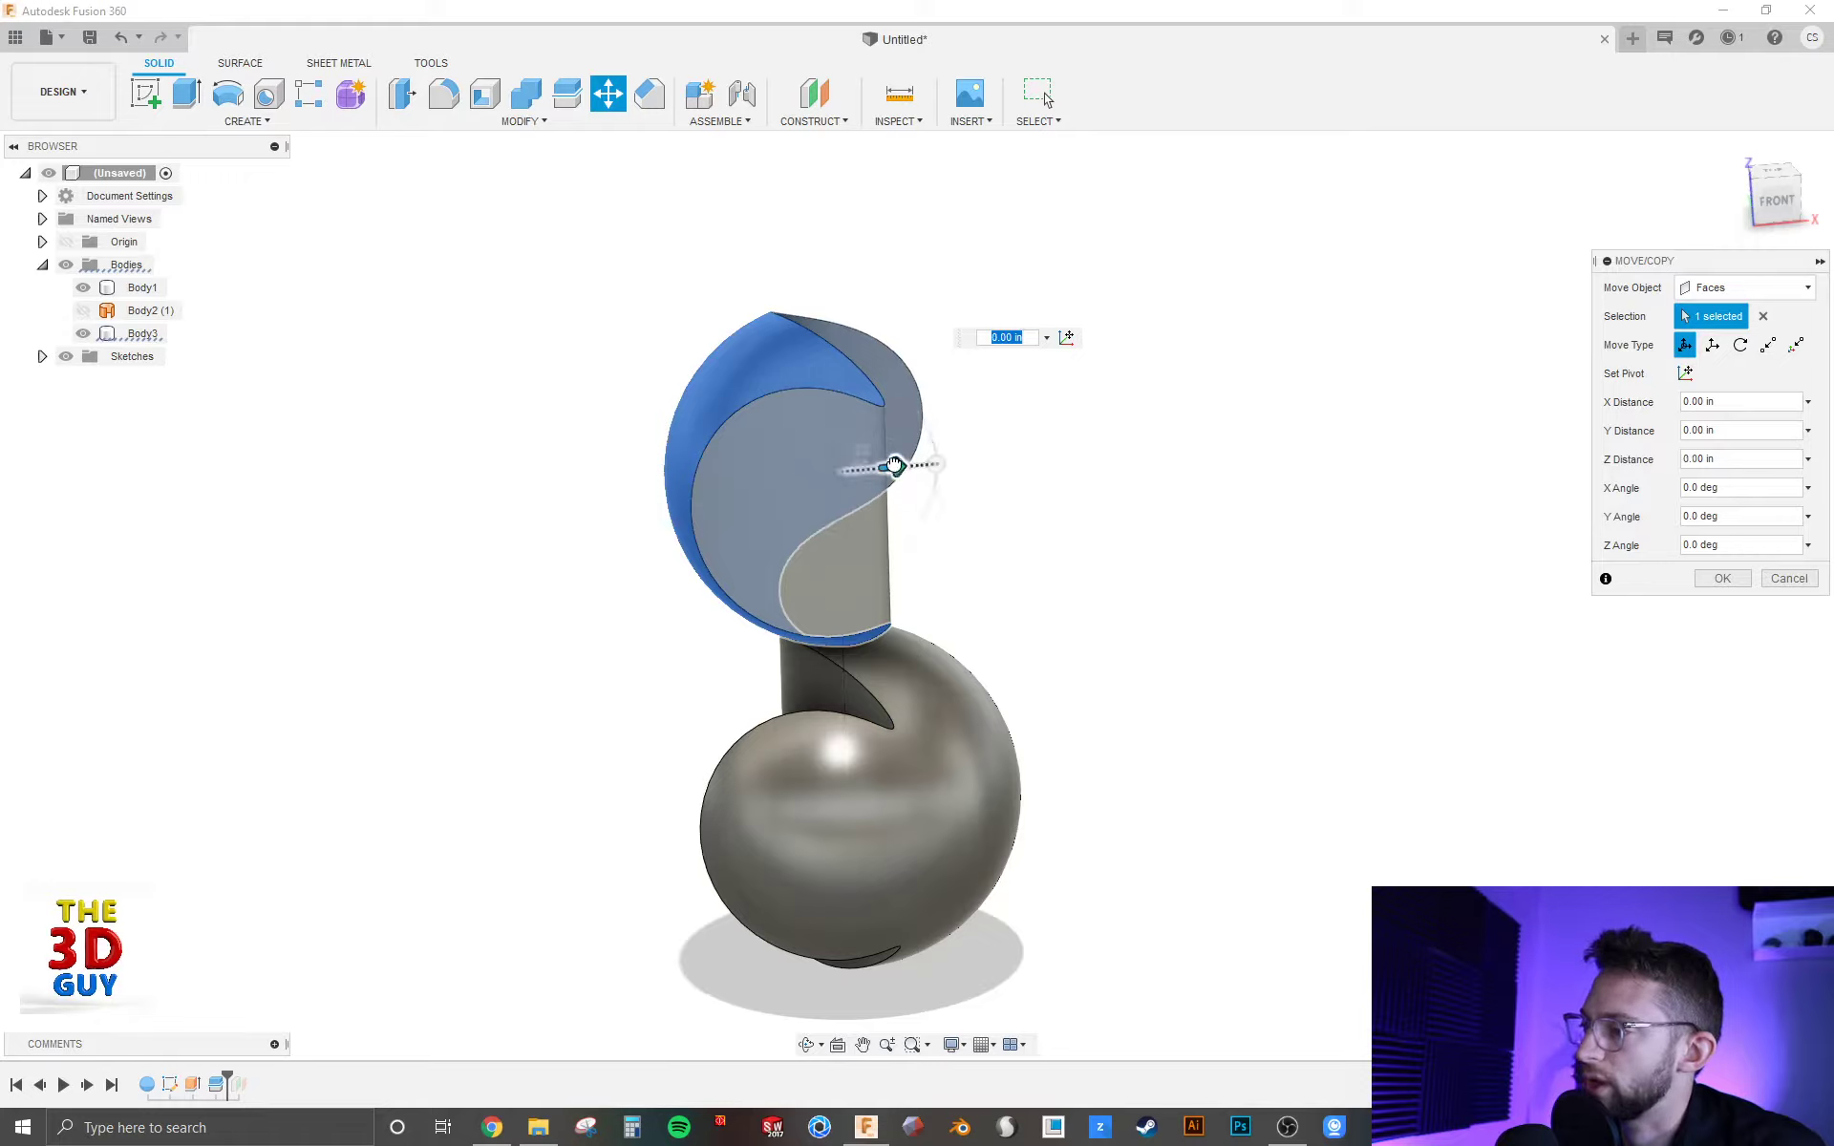
pyautogui.moveTo(894, 466); pyautogui.dragTo(847, 462)
pyautogui.keyDown('shift'); pyautogui.moveTo(917, 430); pyautogui.dragTo(880, 531, button='middle'); pyautogui.keyUp('shift')
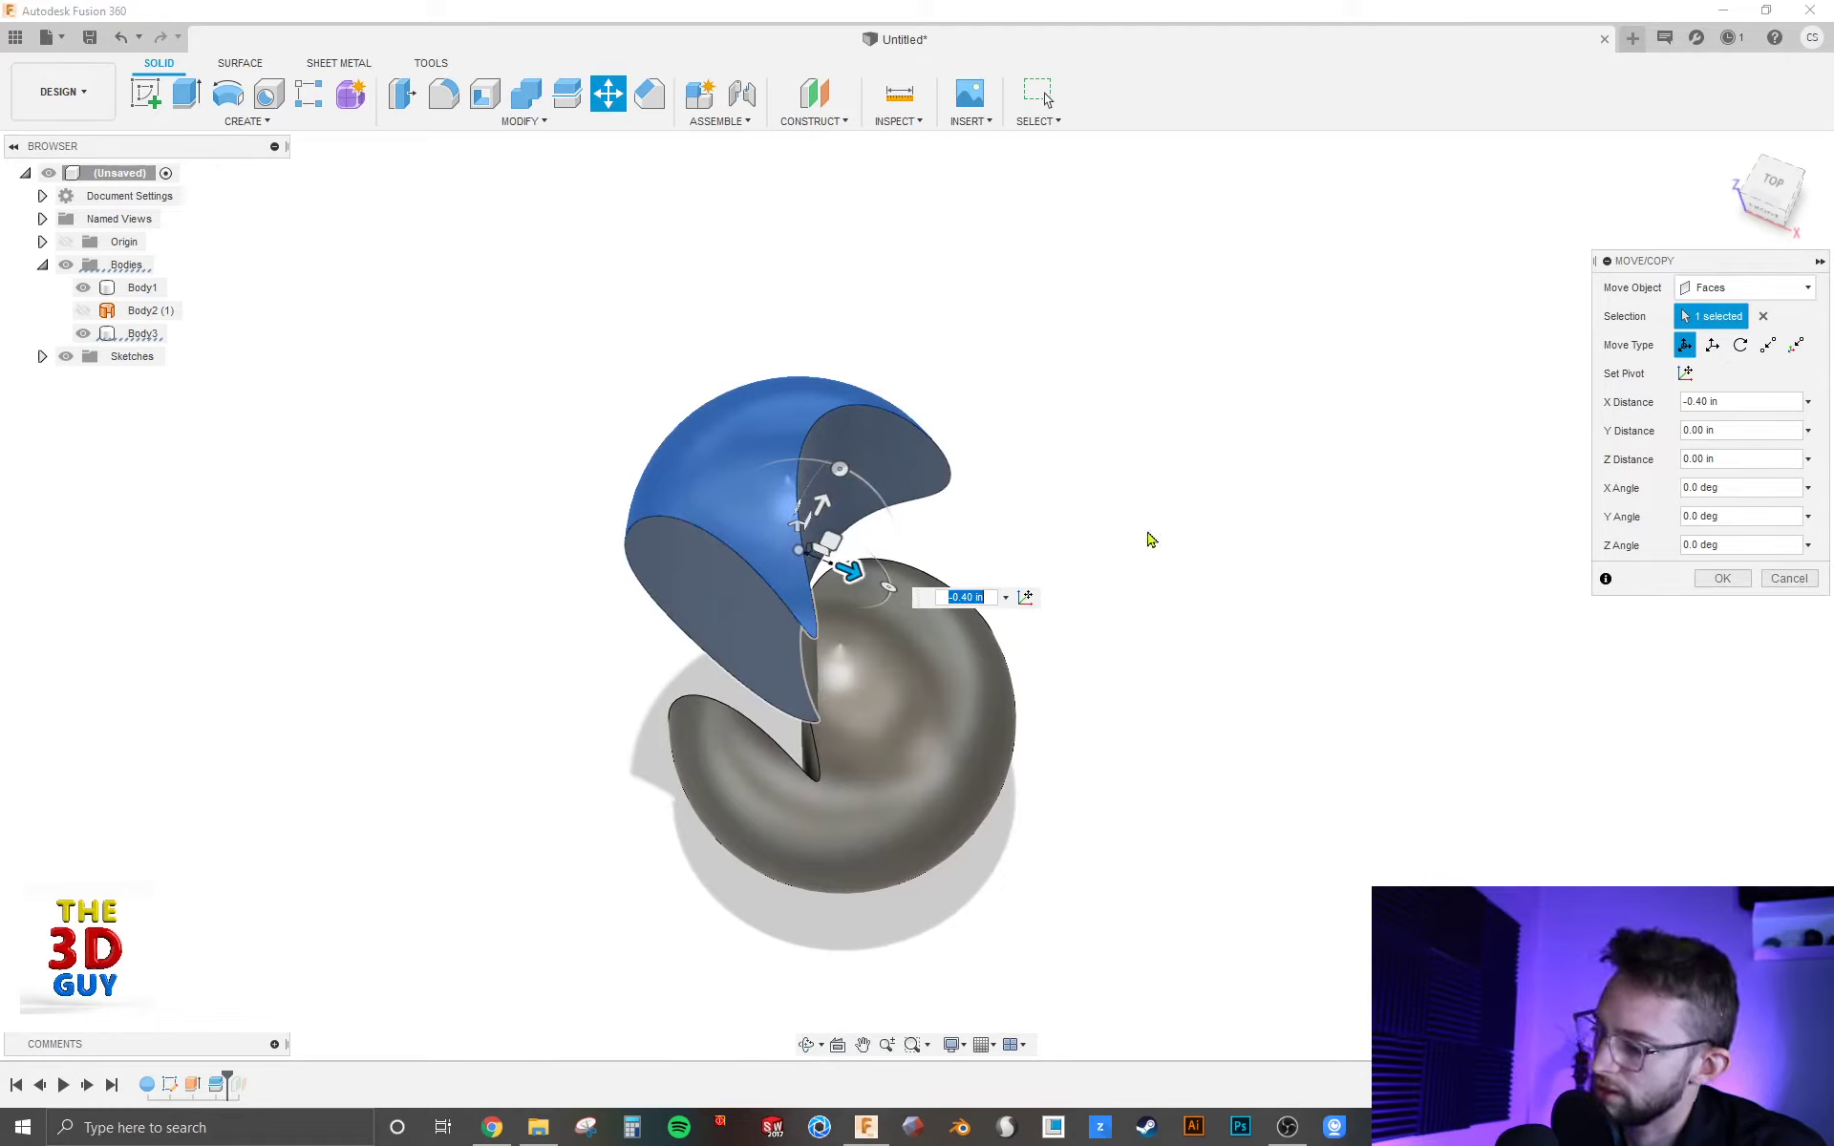
pyautogui.moveTo(849, 569)
pyautogui.mouseDown()
pyautogui.moveTo(803, 543)
pyautogui.moveTo(874, 576)
pyautogui.moveTo(784, 581)
pyautogui.moveTo(851, 573)
pyautogui.mouseUp()
pyautogui.keyDown('shift'); pyautogui.moveTo(1109, 627); pyautogui.dragTo(1113, 571, button='middle'); pyautogui.keyUp('shift')
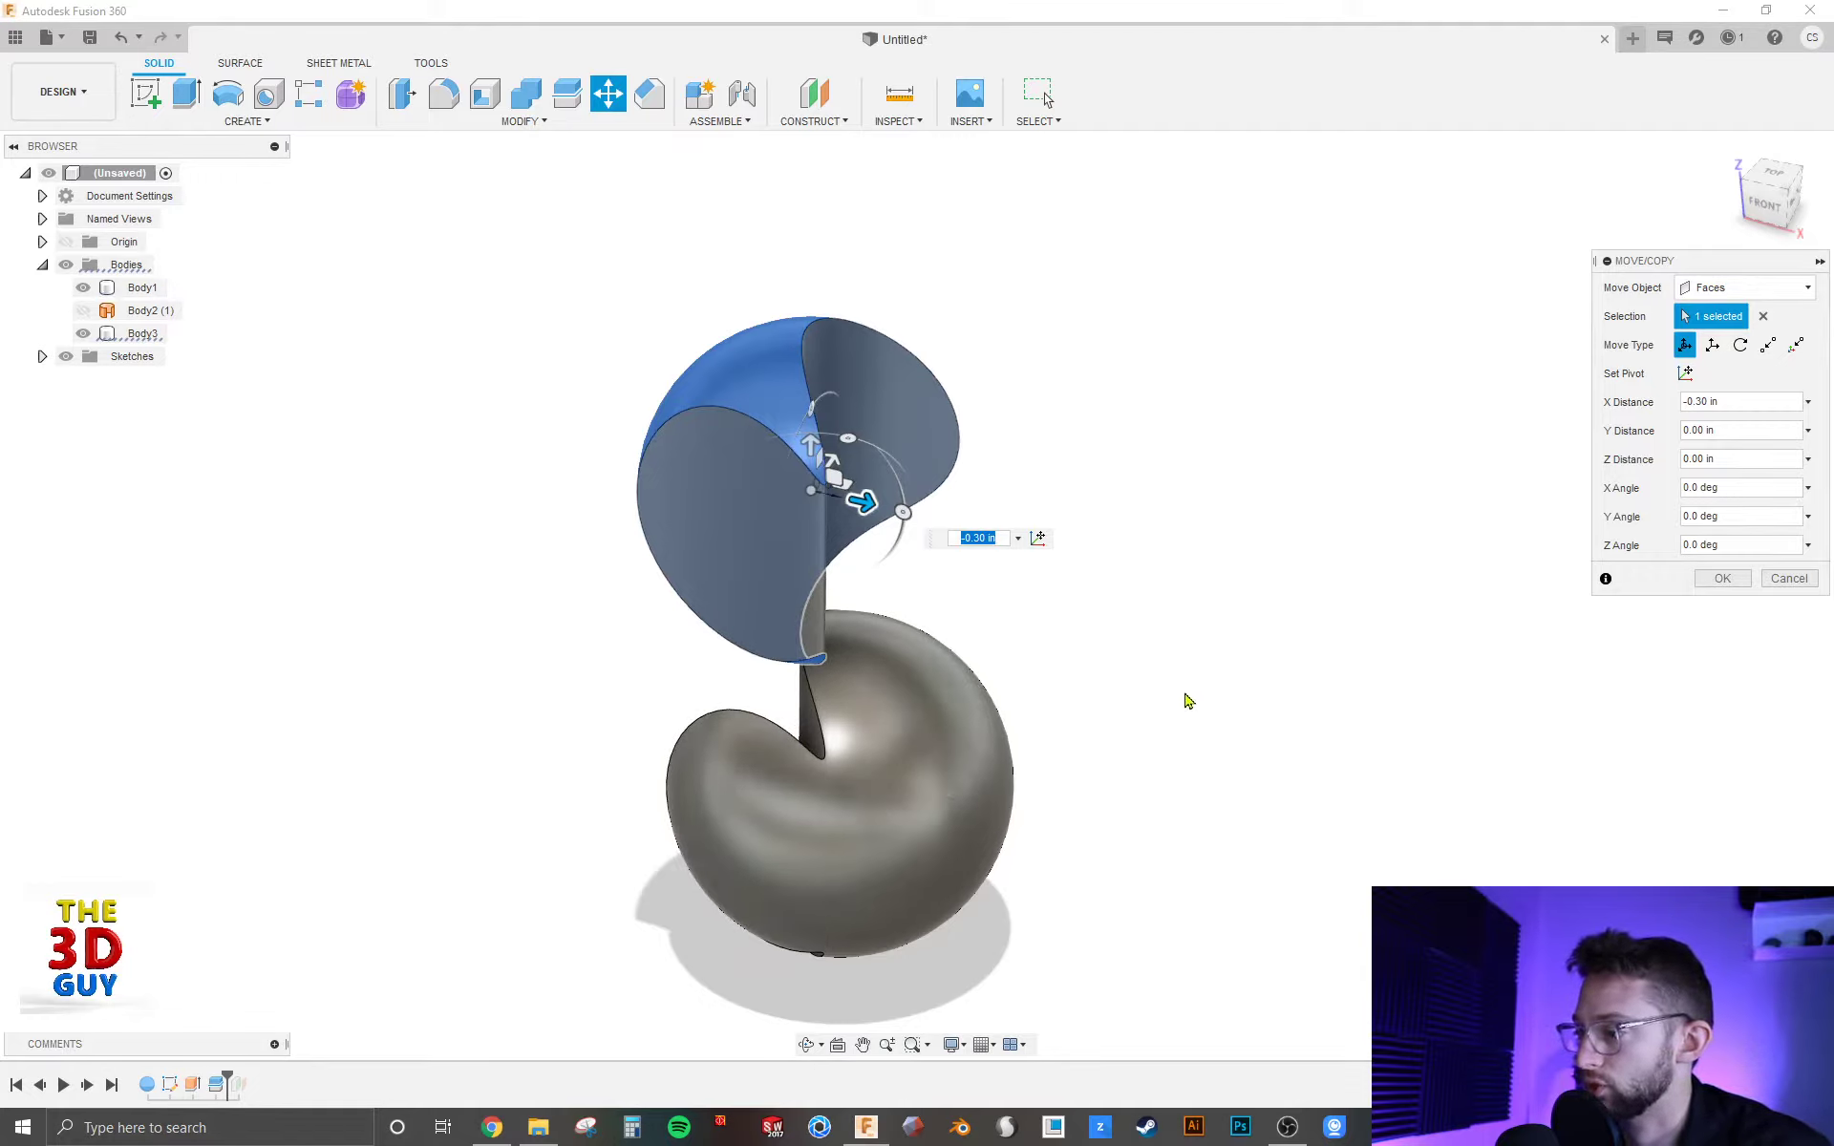
pyautogui.click(1787, 580)
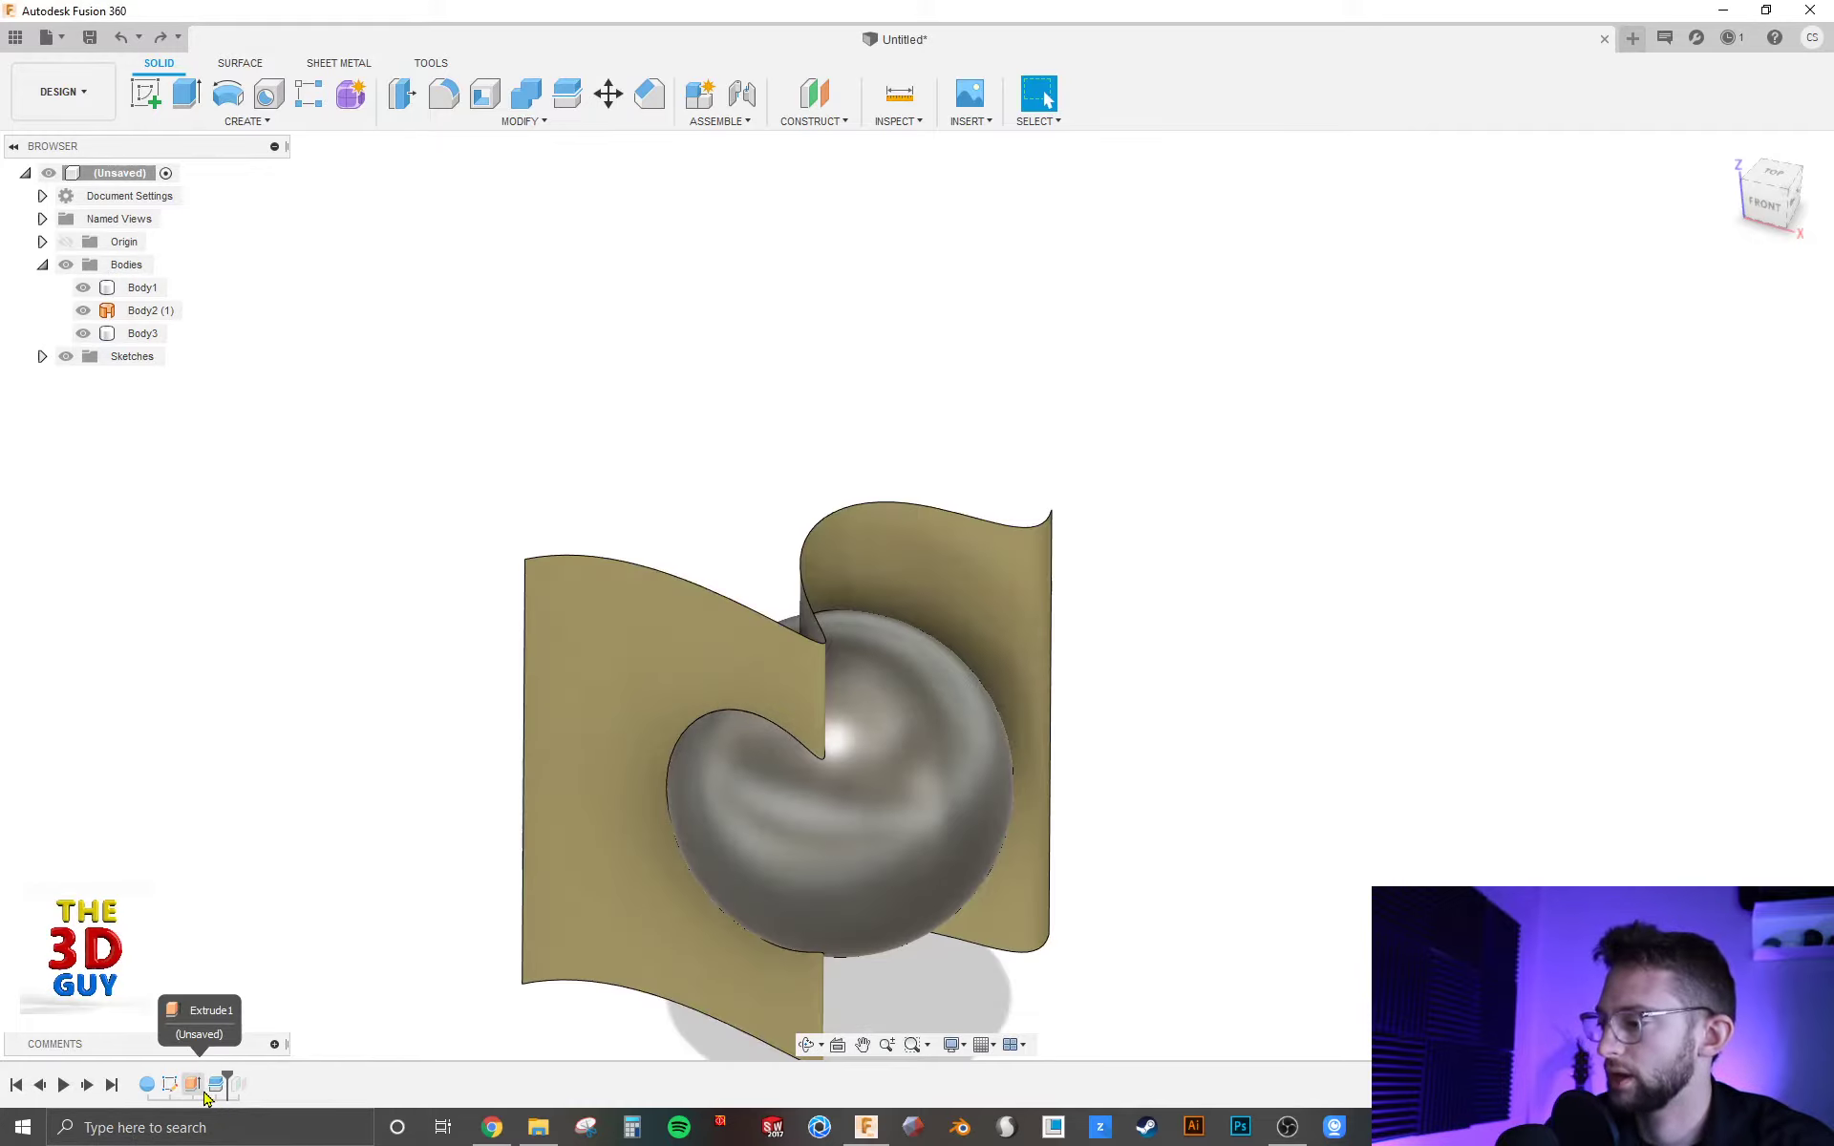
# Step: Delete the Extrude1 surface feature and the split made with it from the timeline
pyautogui.click(189, 1086)
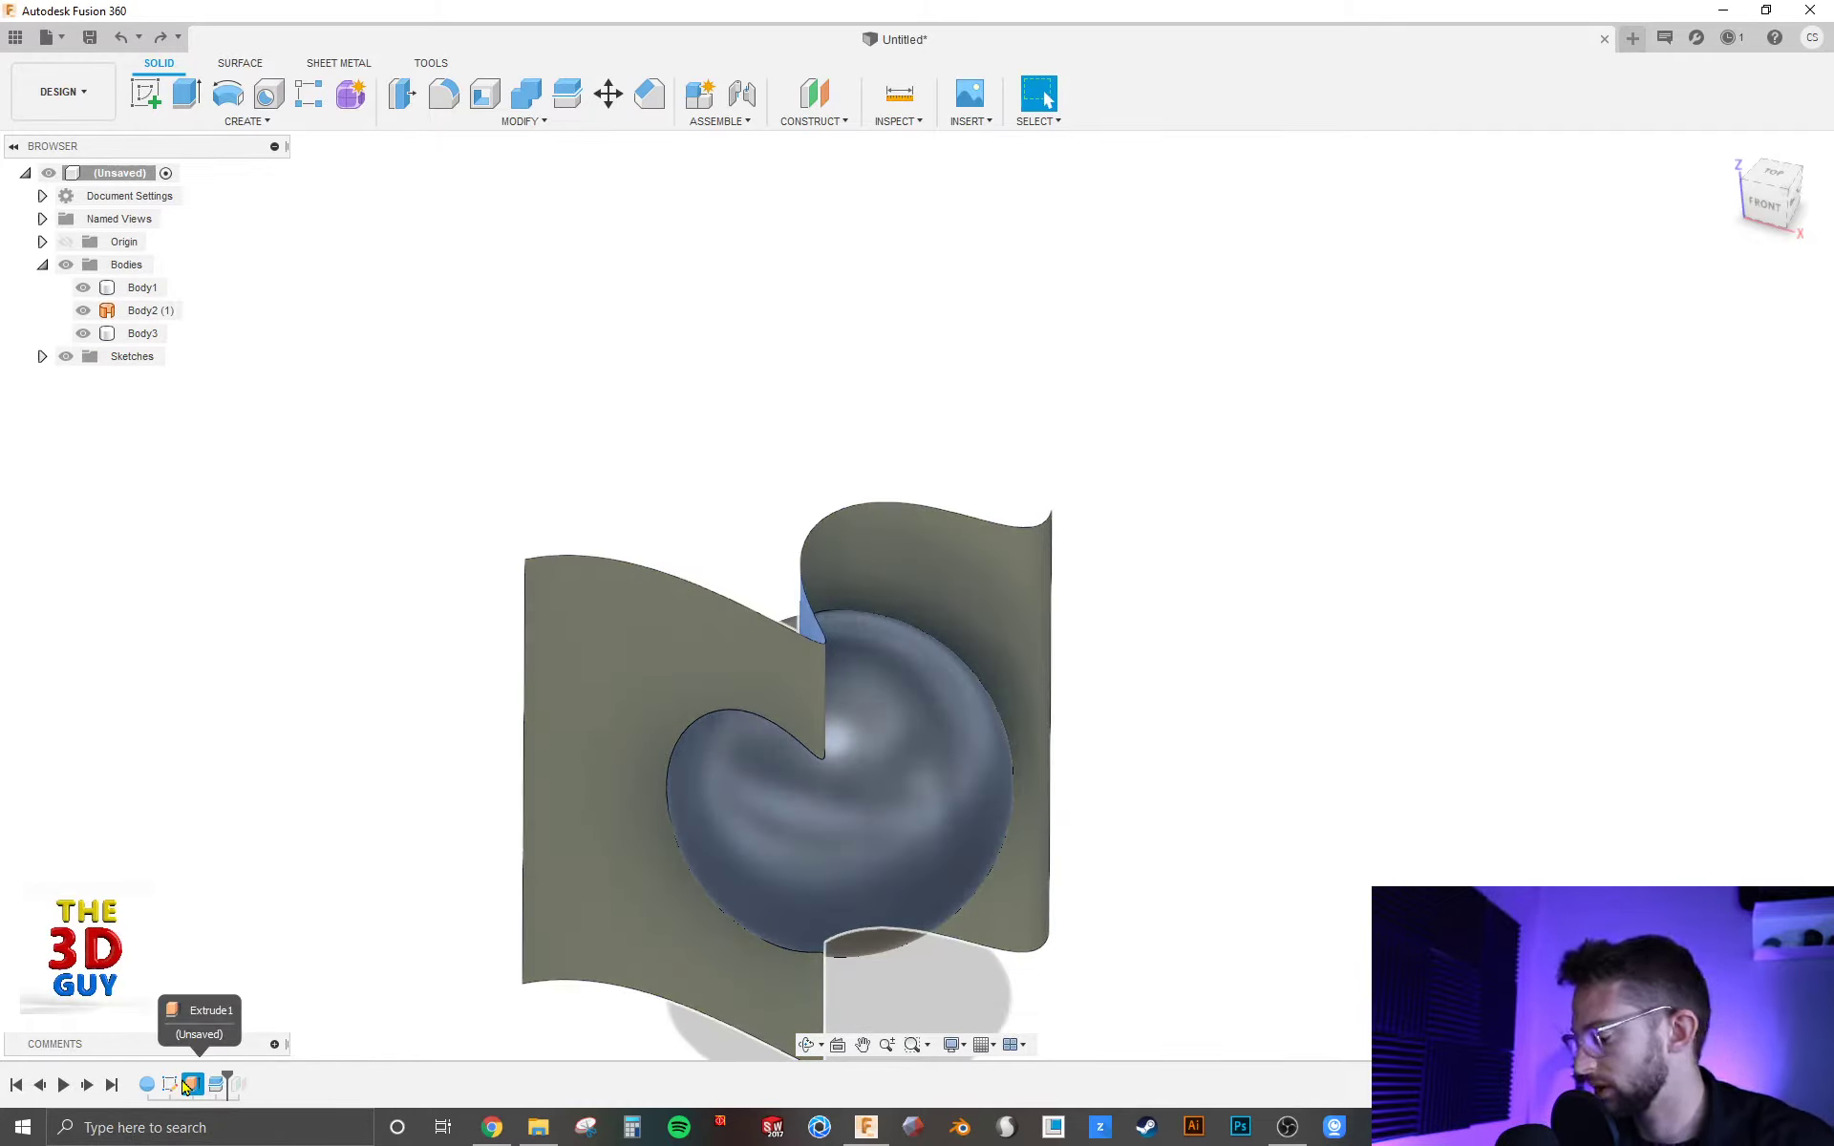
pyautogui.press('Delete')
pyautogui.click(880, 605)
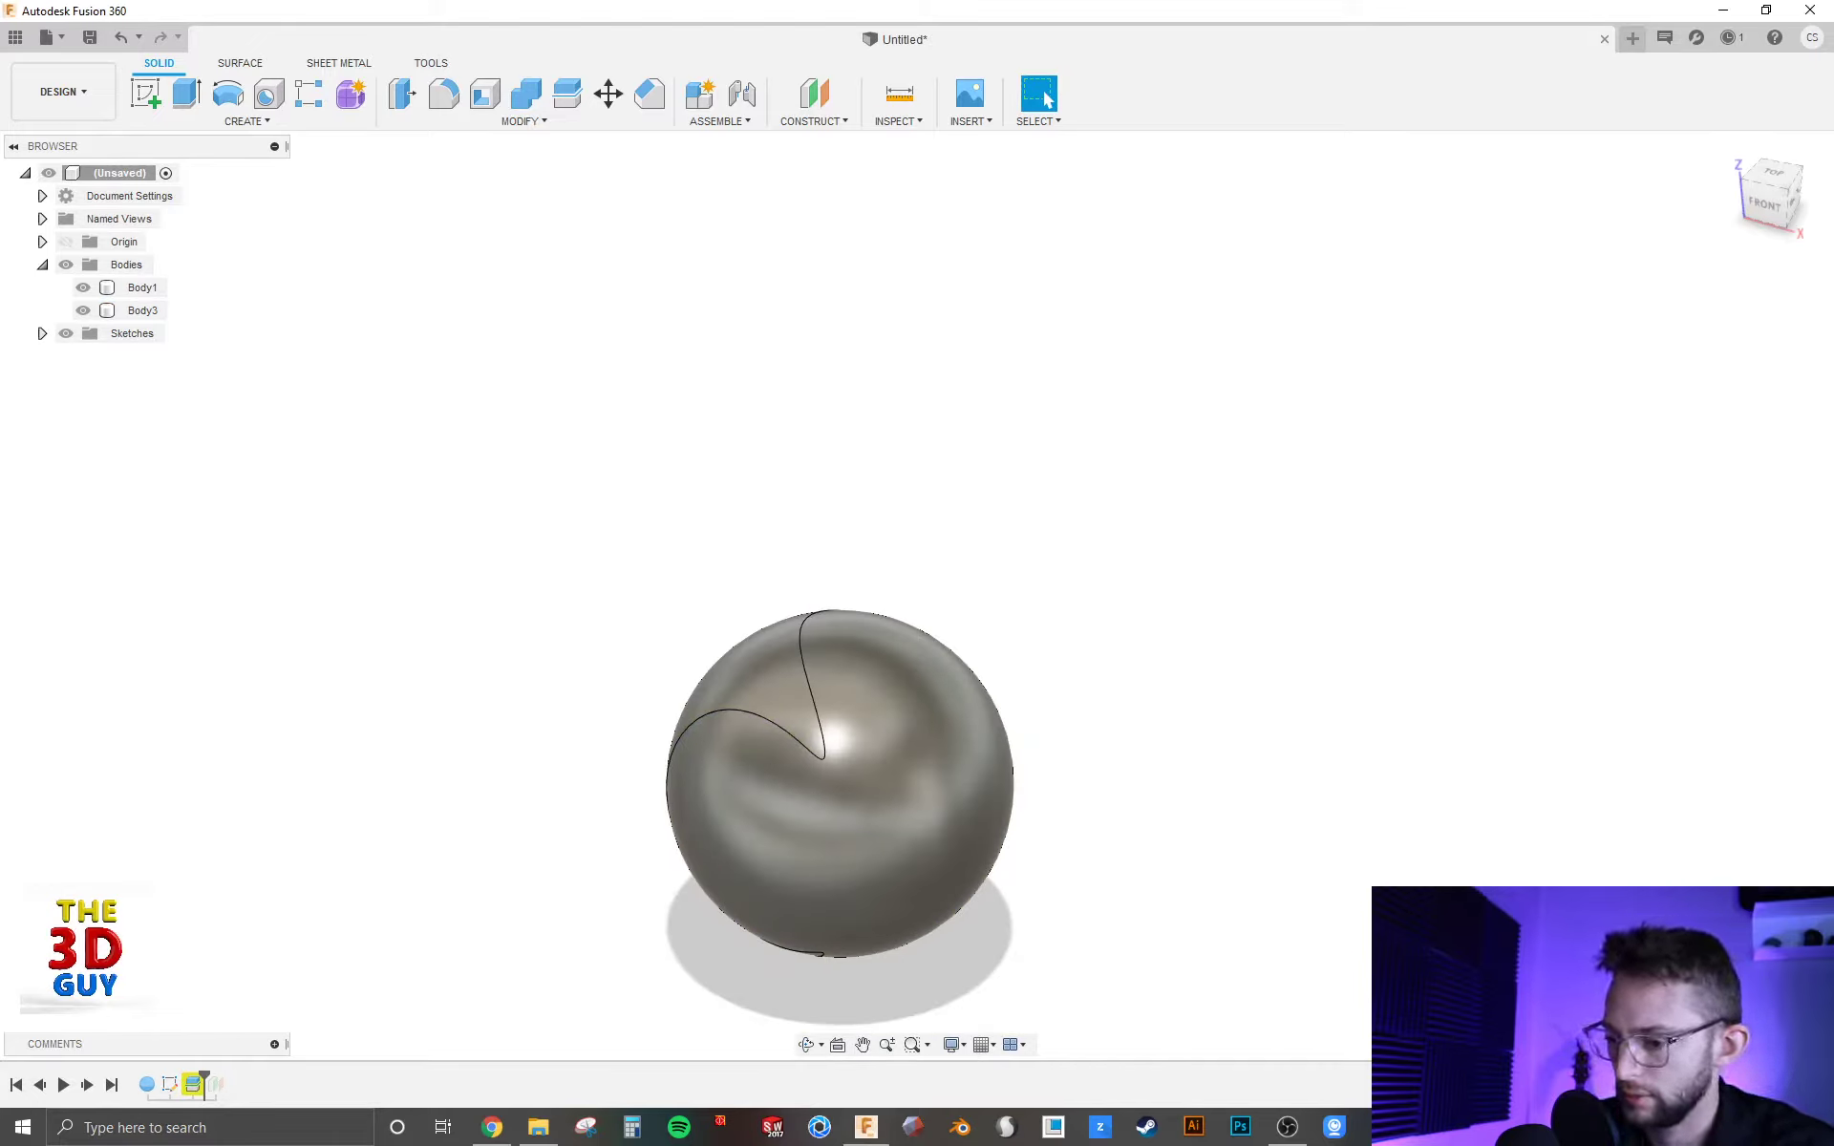
pyautogui.press('Delete')
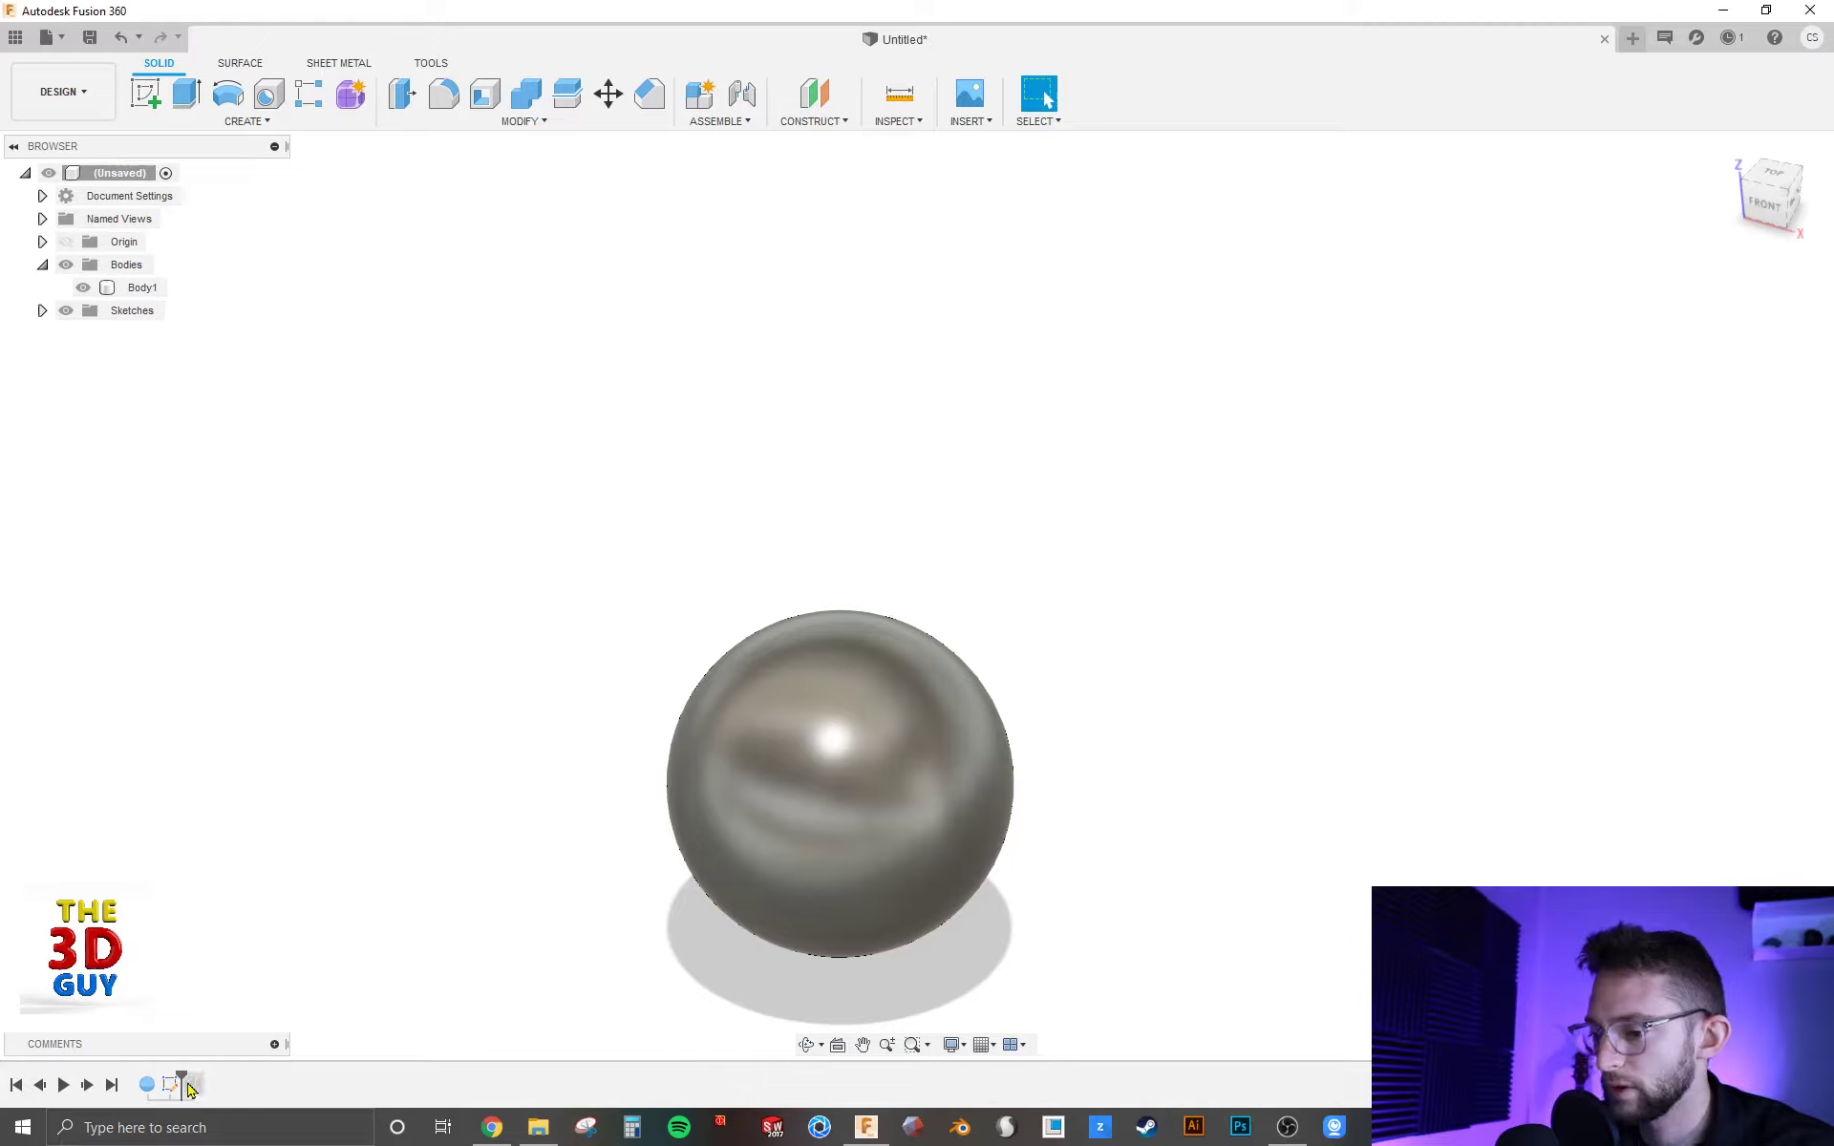
# Step: Roll the timeline forward past the construction plane and split the sphere body using Plane1 as the splitting tool
pyautogui.moveTo(192, 1077); pyautogui.dragTo(204, 1081)
pyautogui.click(910, 748)
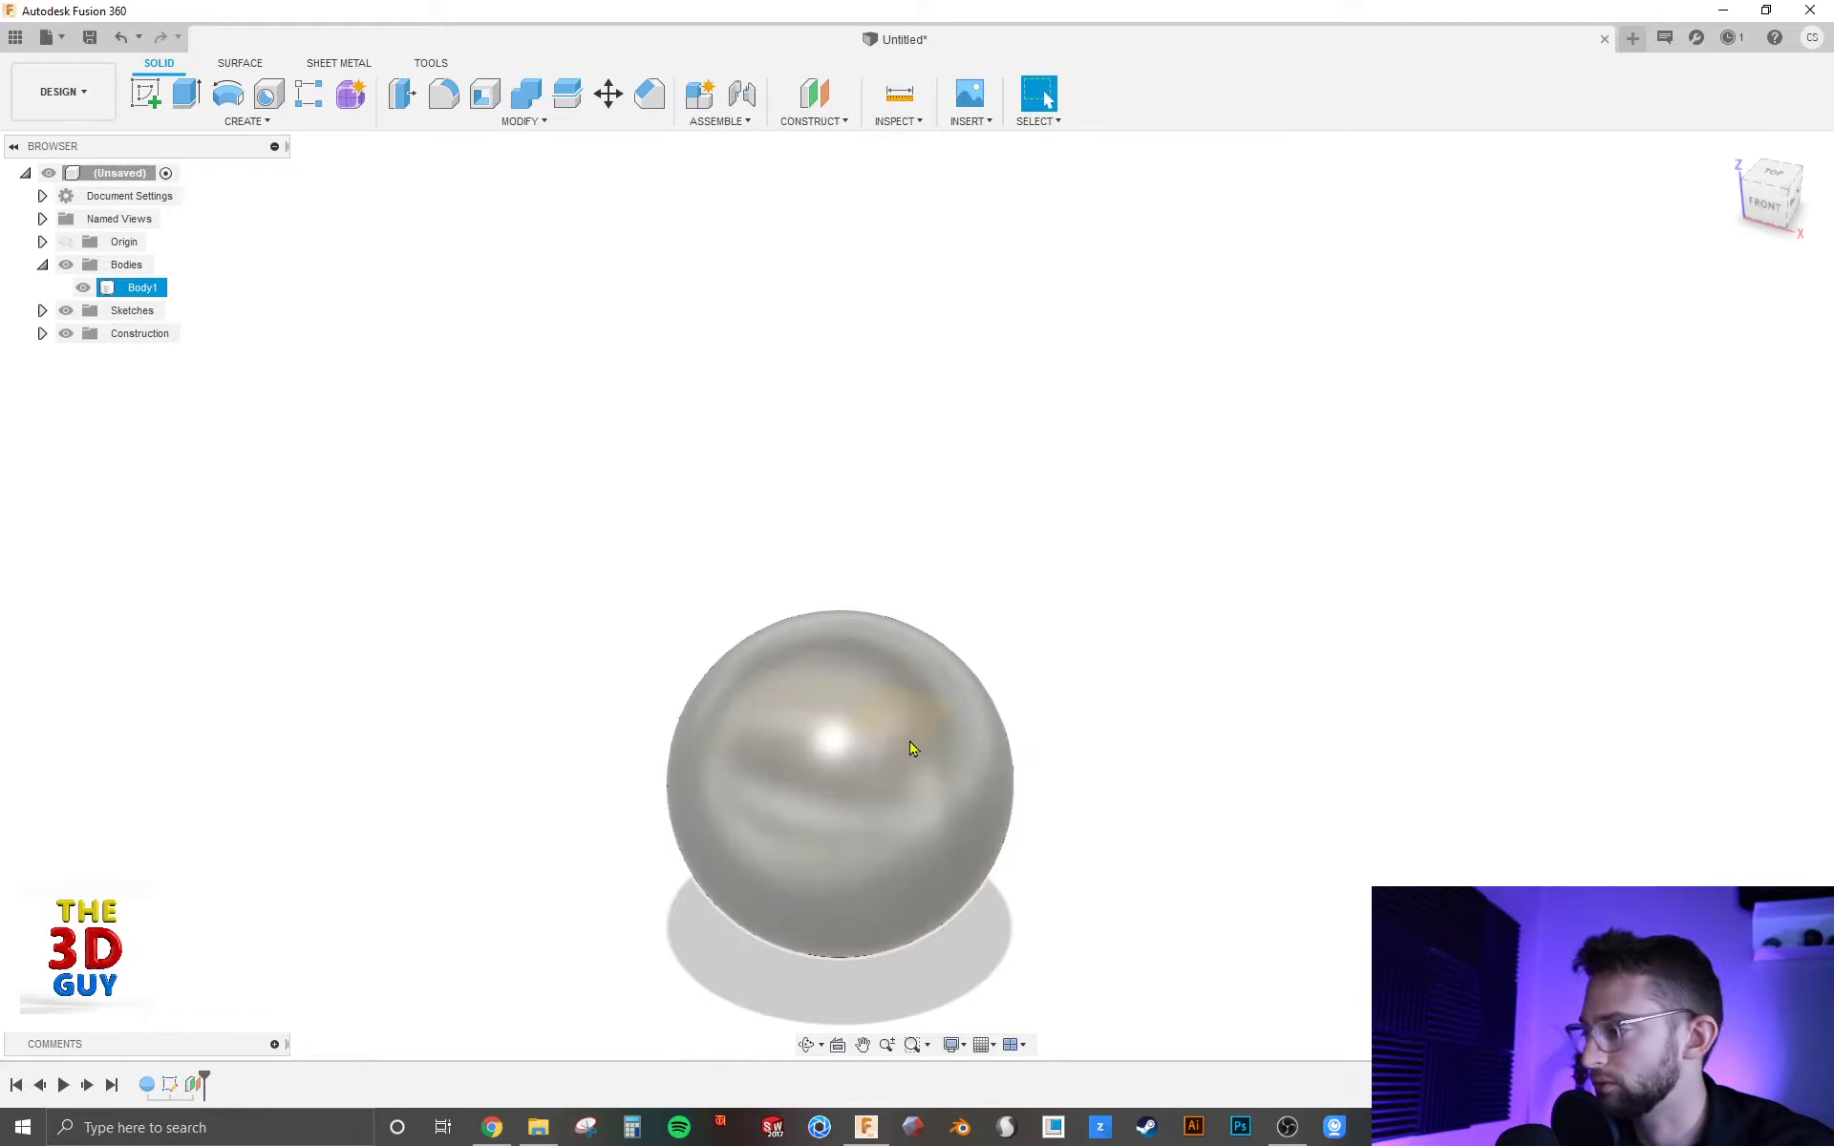
pyautogui.click(568, 96)
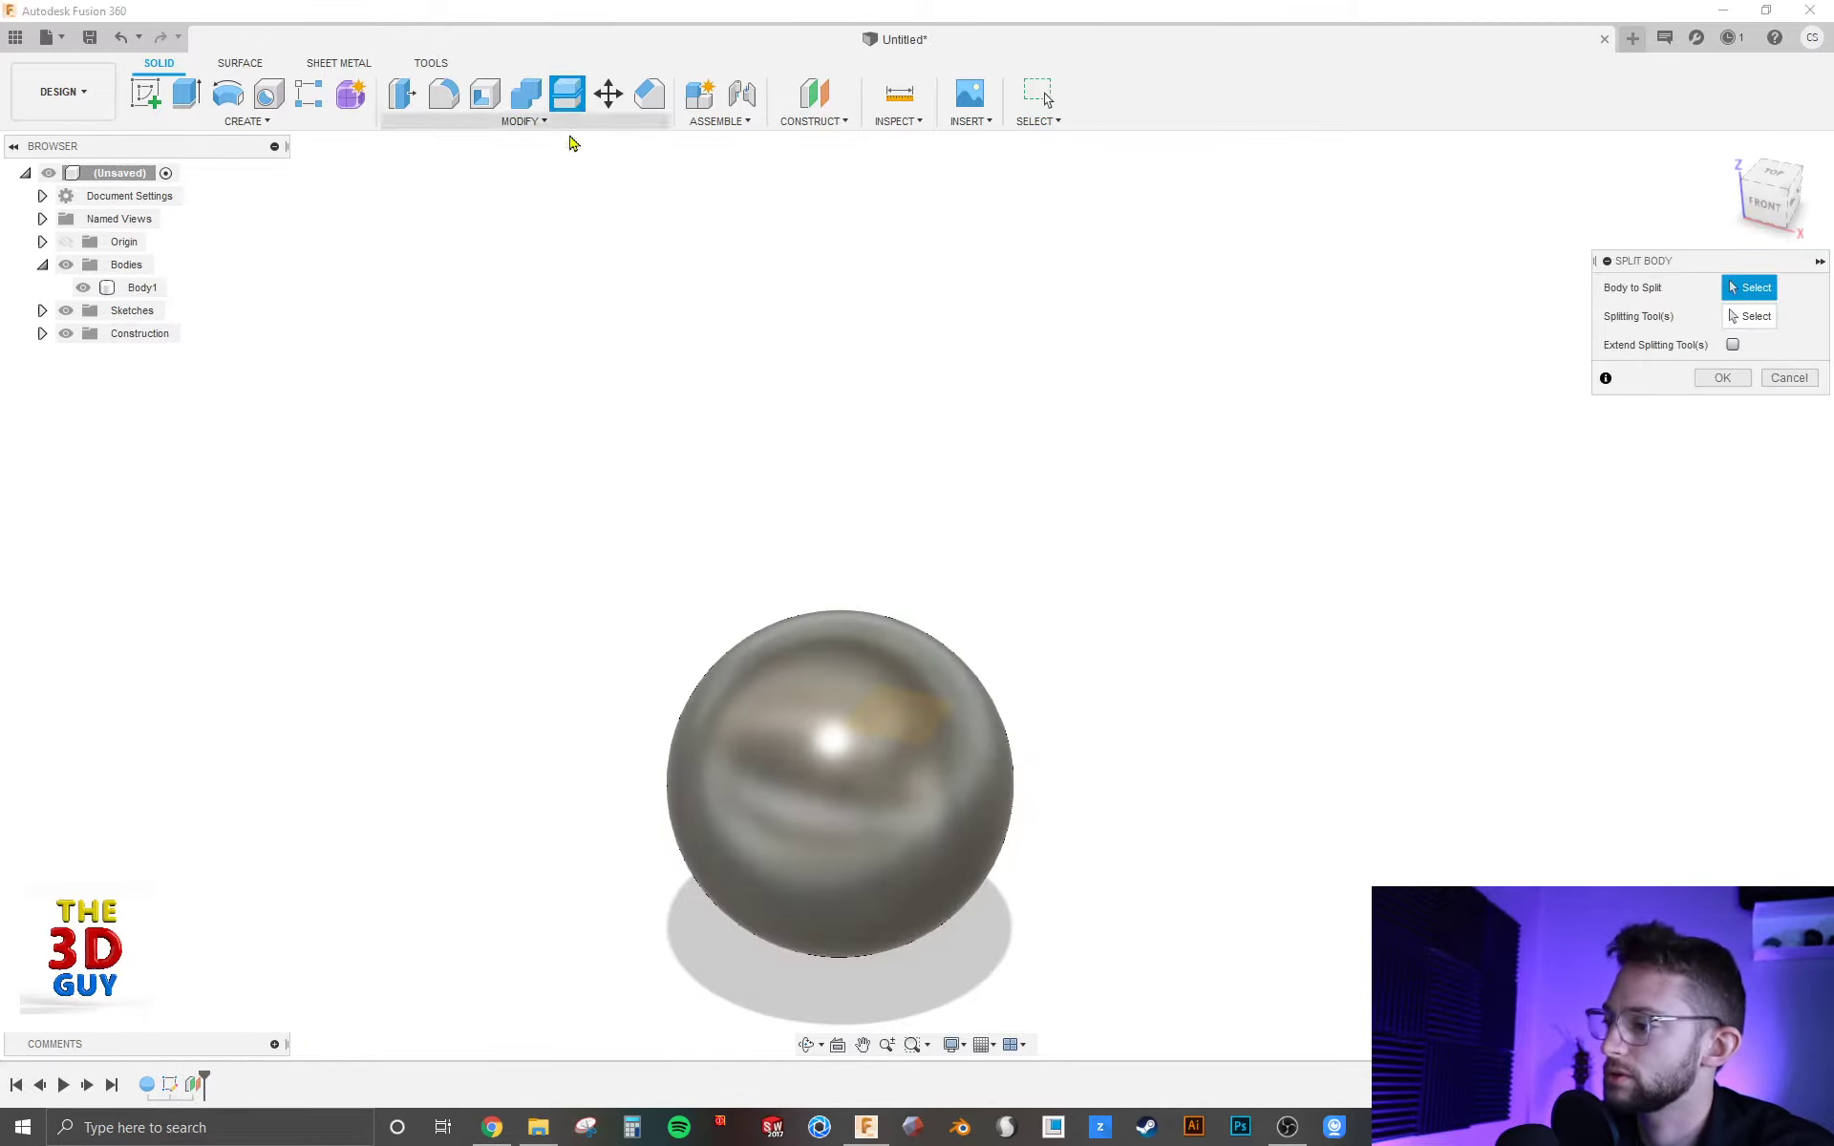
pyautogui.click(755, 724)
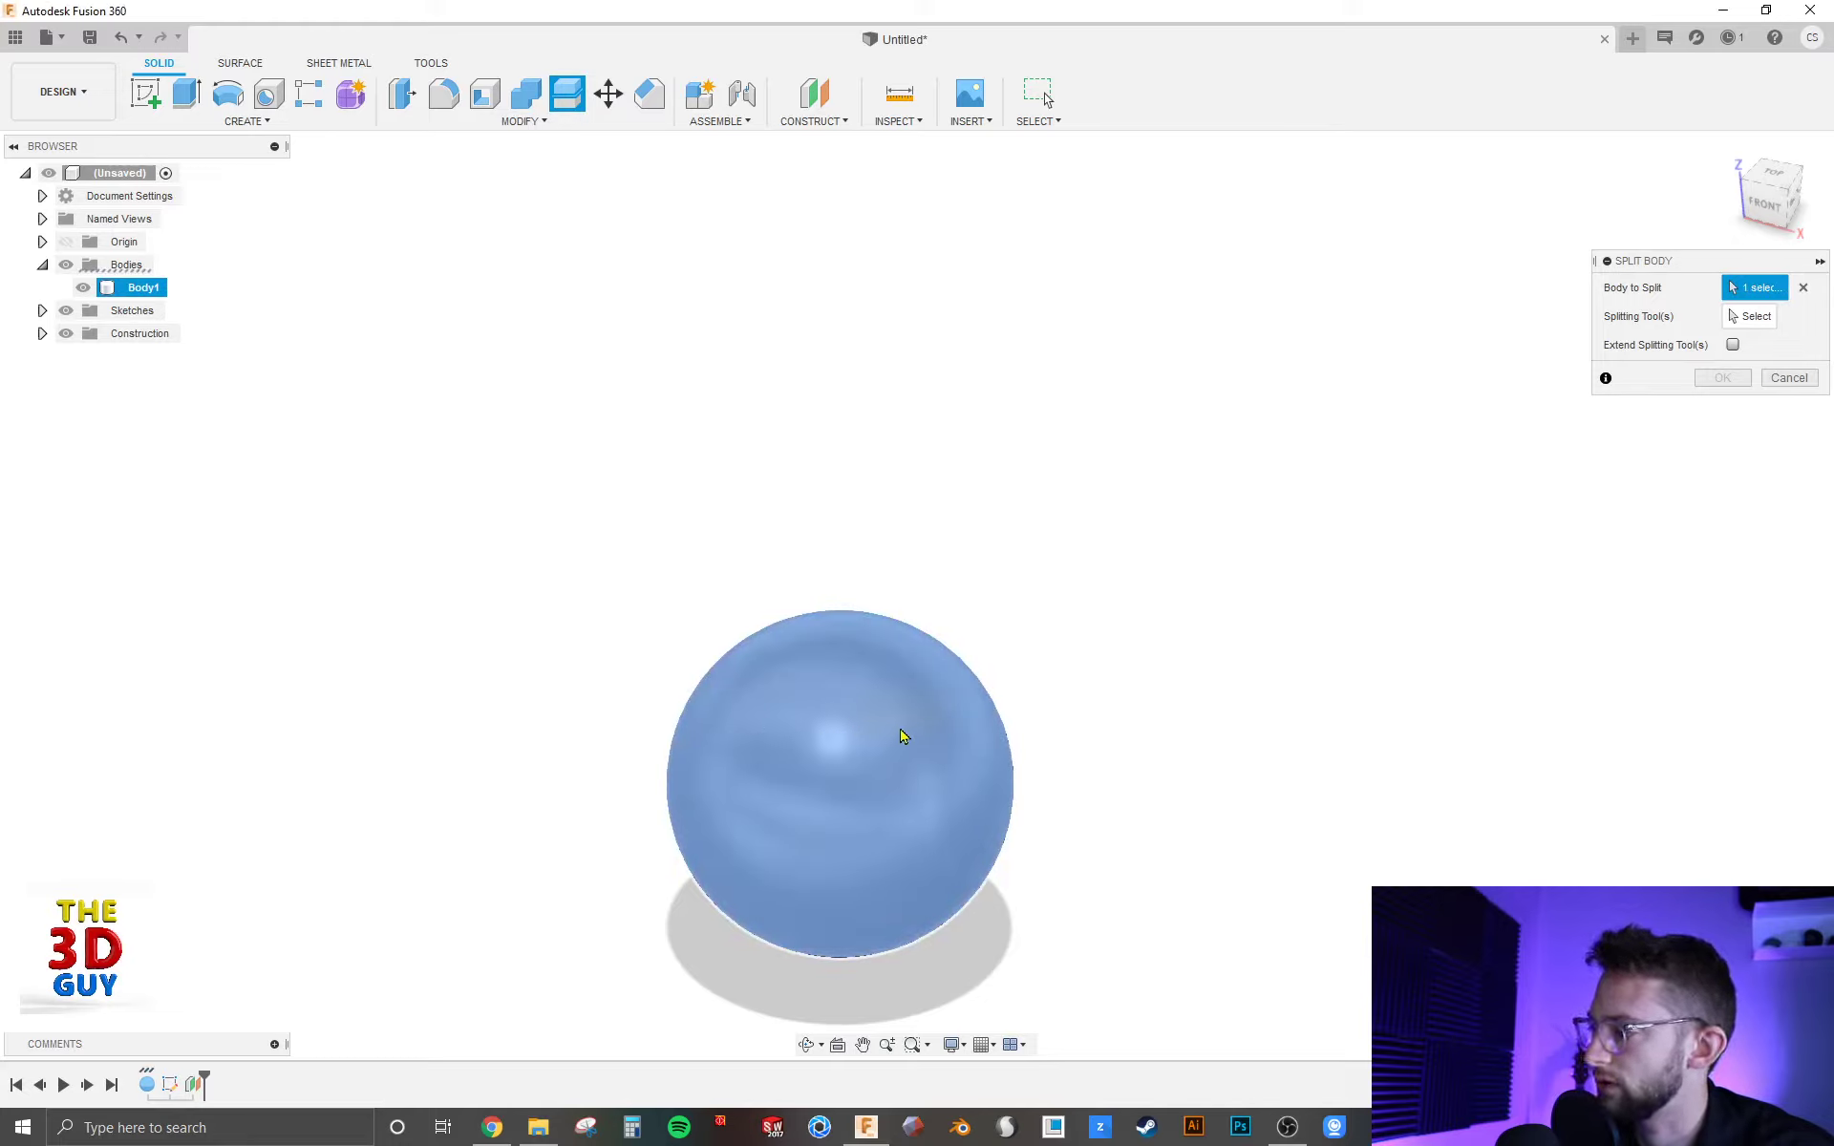
pyautogui.click(1755, 318)
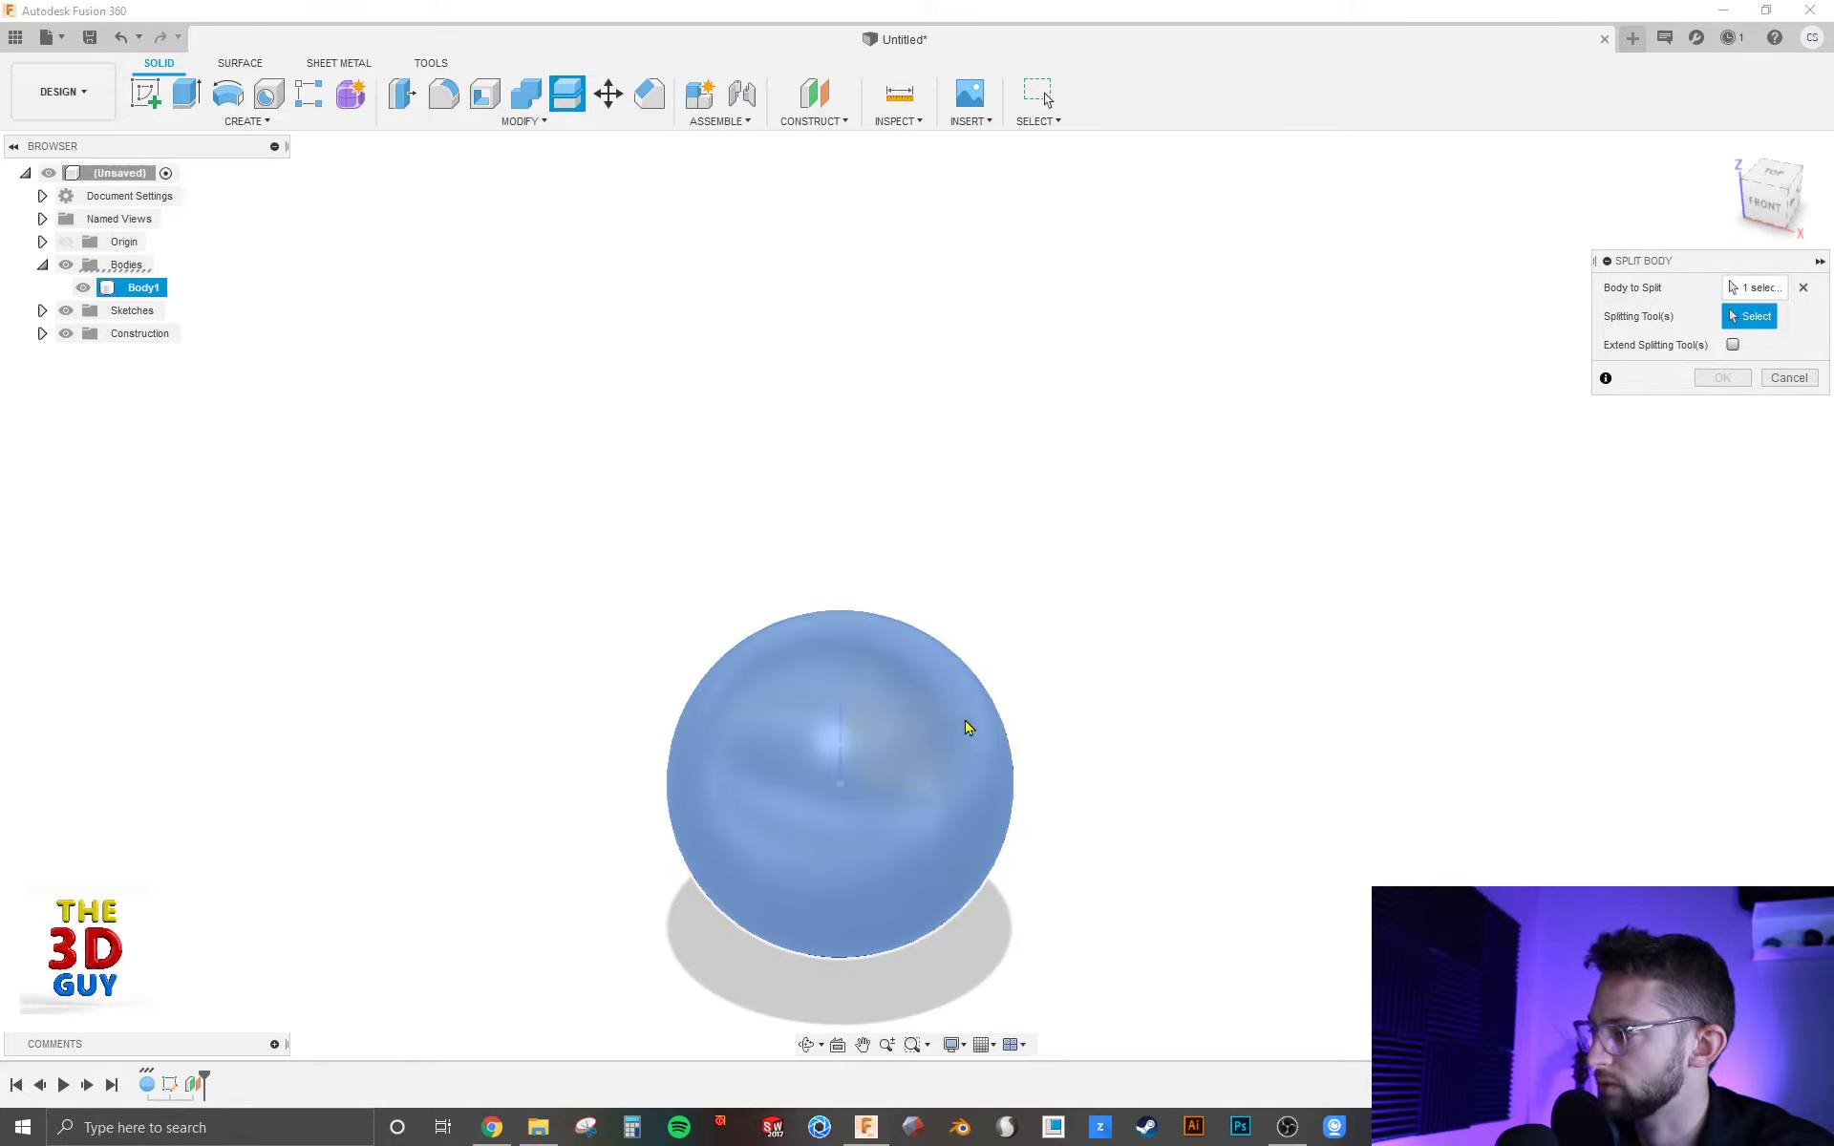
pyautogui.moveTo(965, 728)
pyautogui.keyDown('shift'); pyautogui.mouseDown(button='middle')
pyautogui.moveTo(990, 667)
pyautogui.moveTo(600, 647)
pyautogui.mouseUp(button='middle'); pyautogui.keyUp('shift')
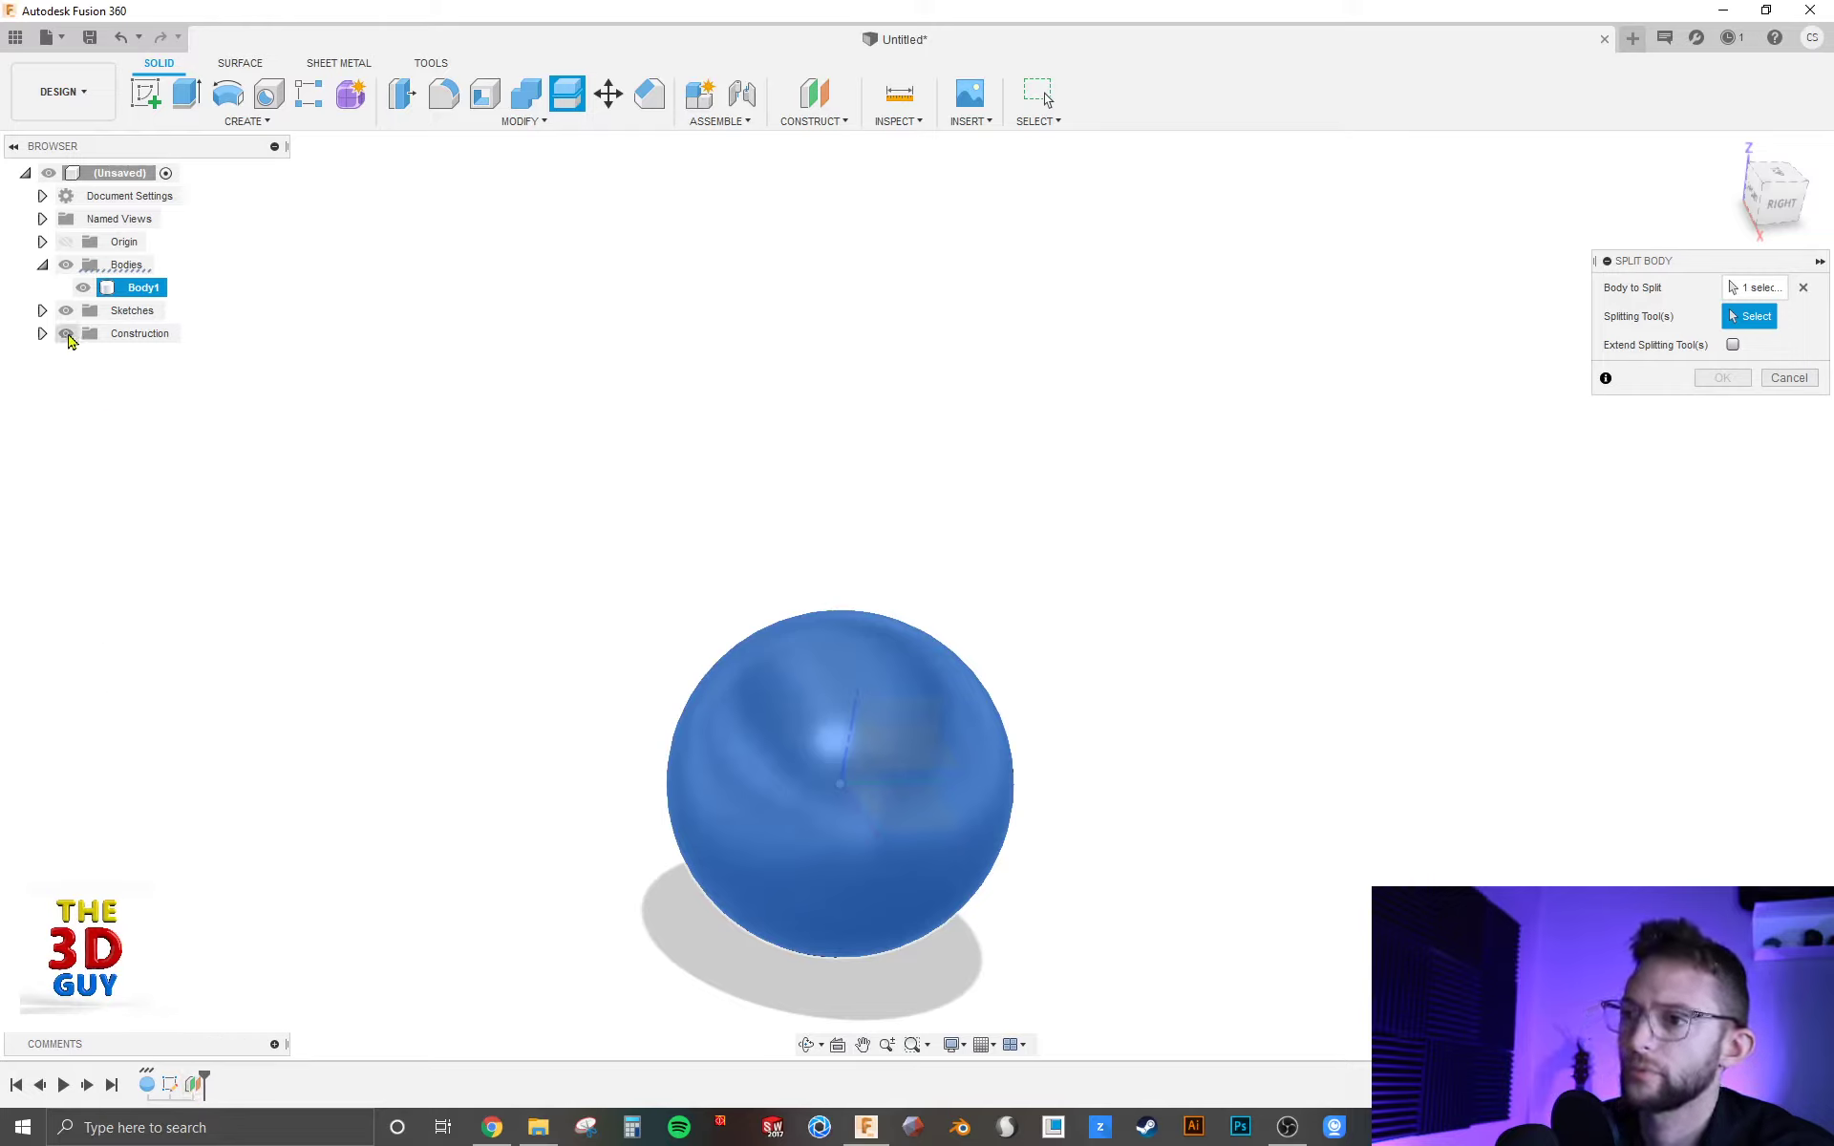
pyautogui.click(144, 356)
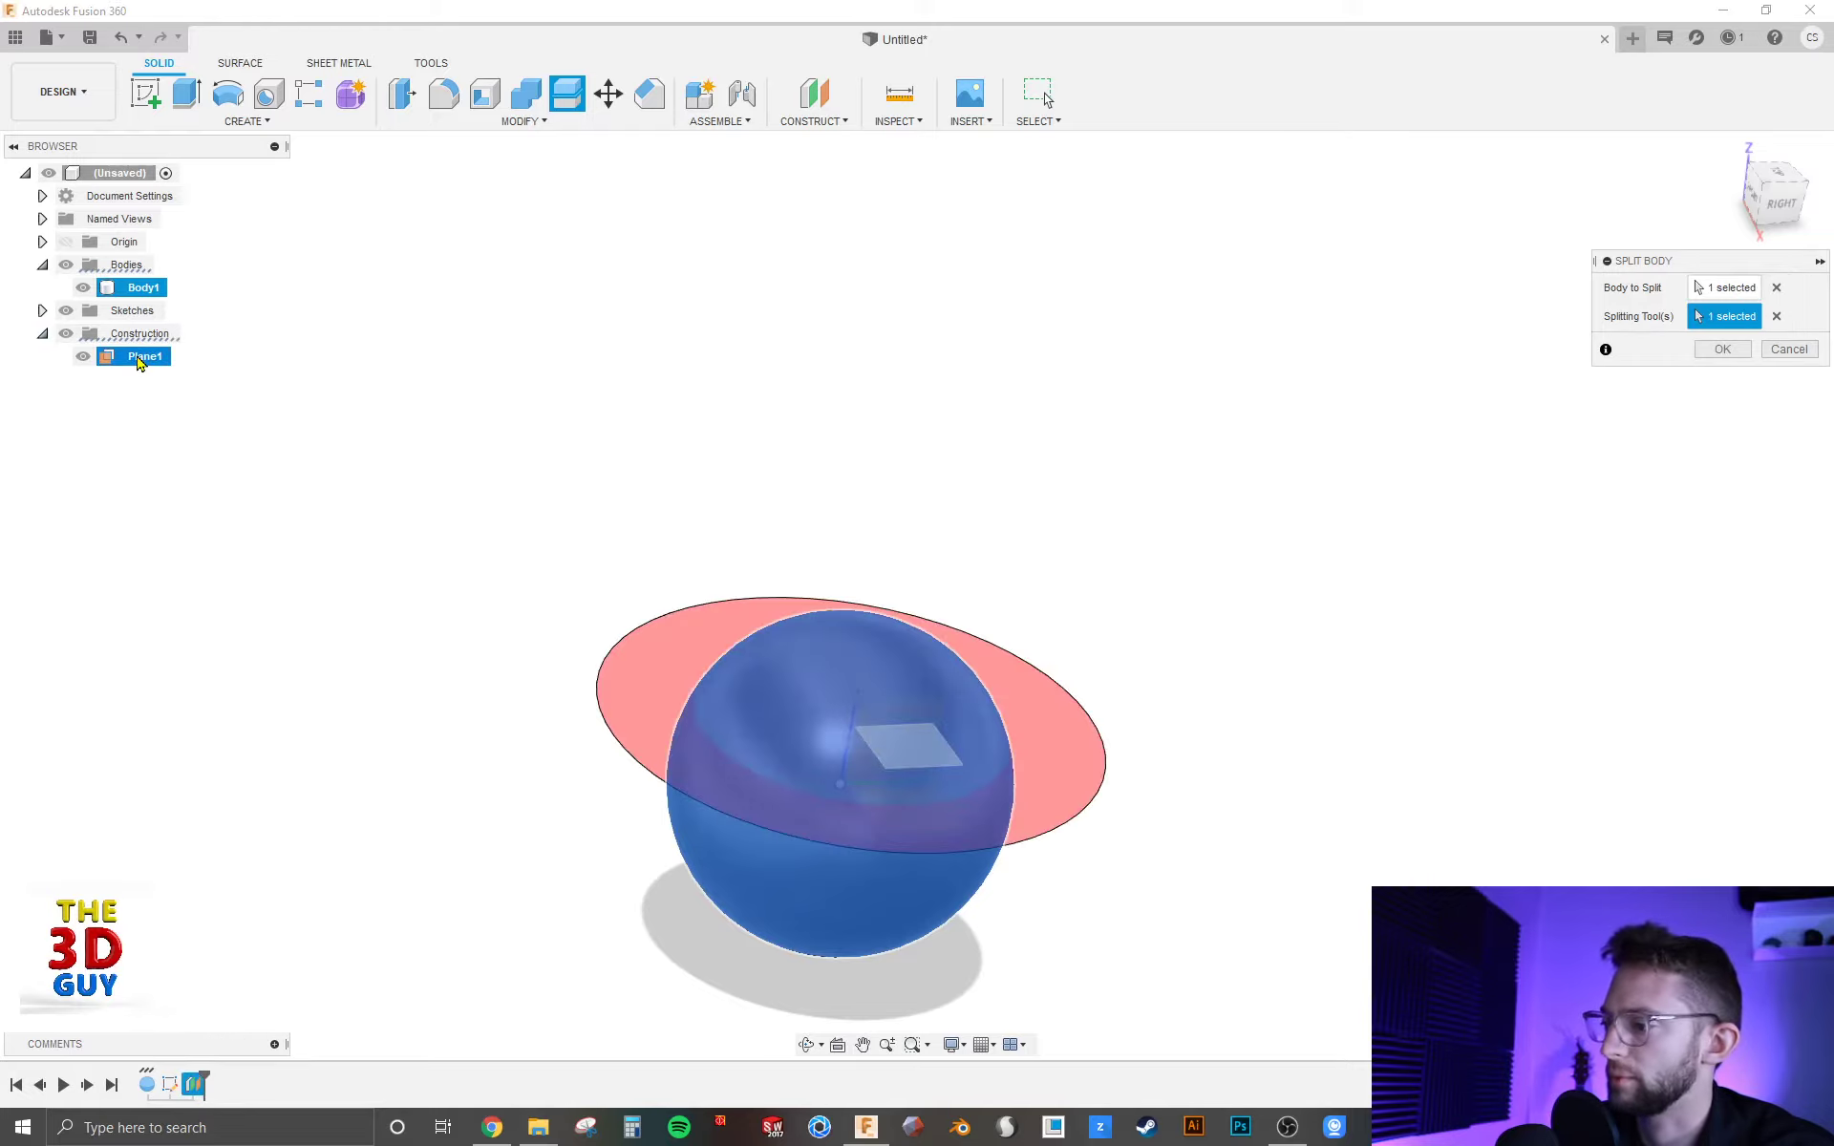
pyautogui.keyDown('shift'); pyautogui.moveTo(406, 724); pyautogui.dragTo(497, 764, button='middle'); pyautogui.keyUp('shift')
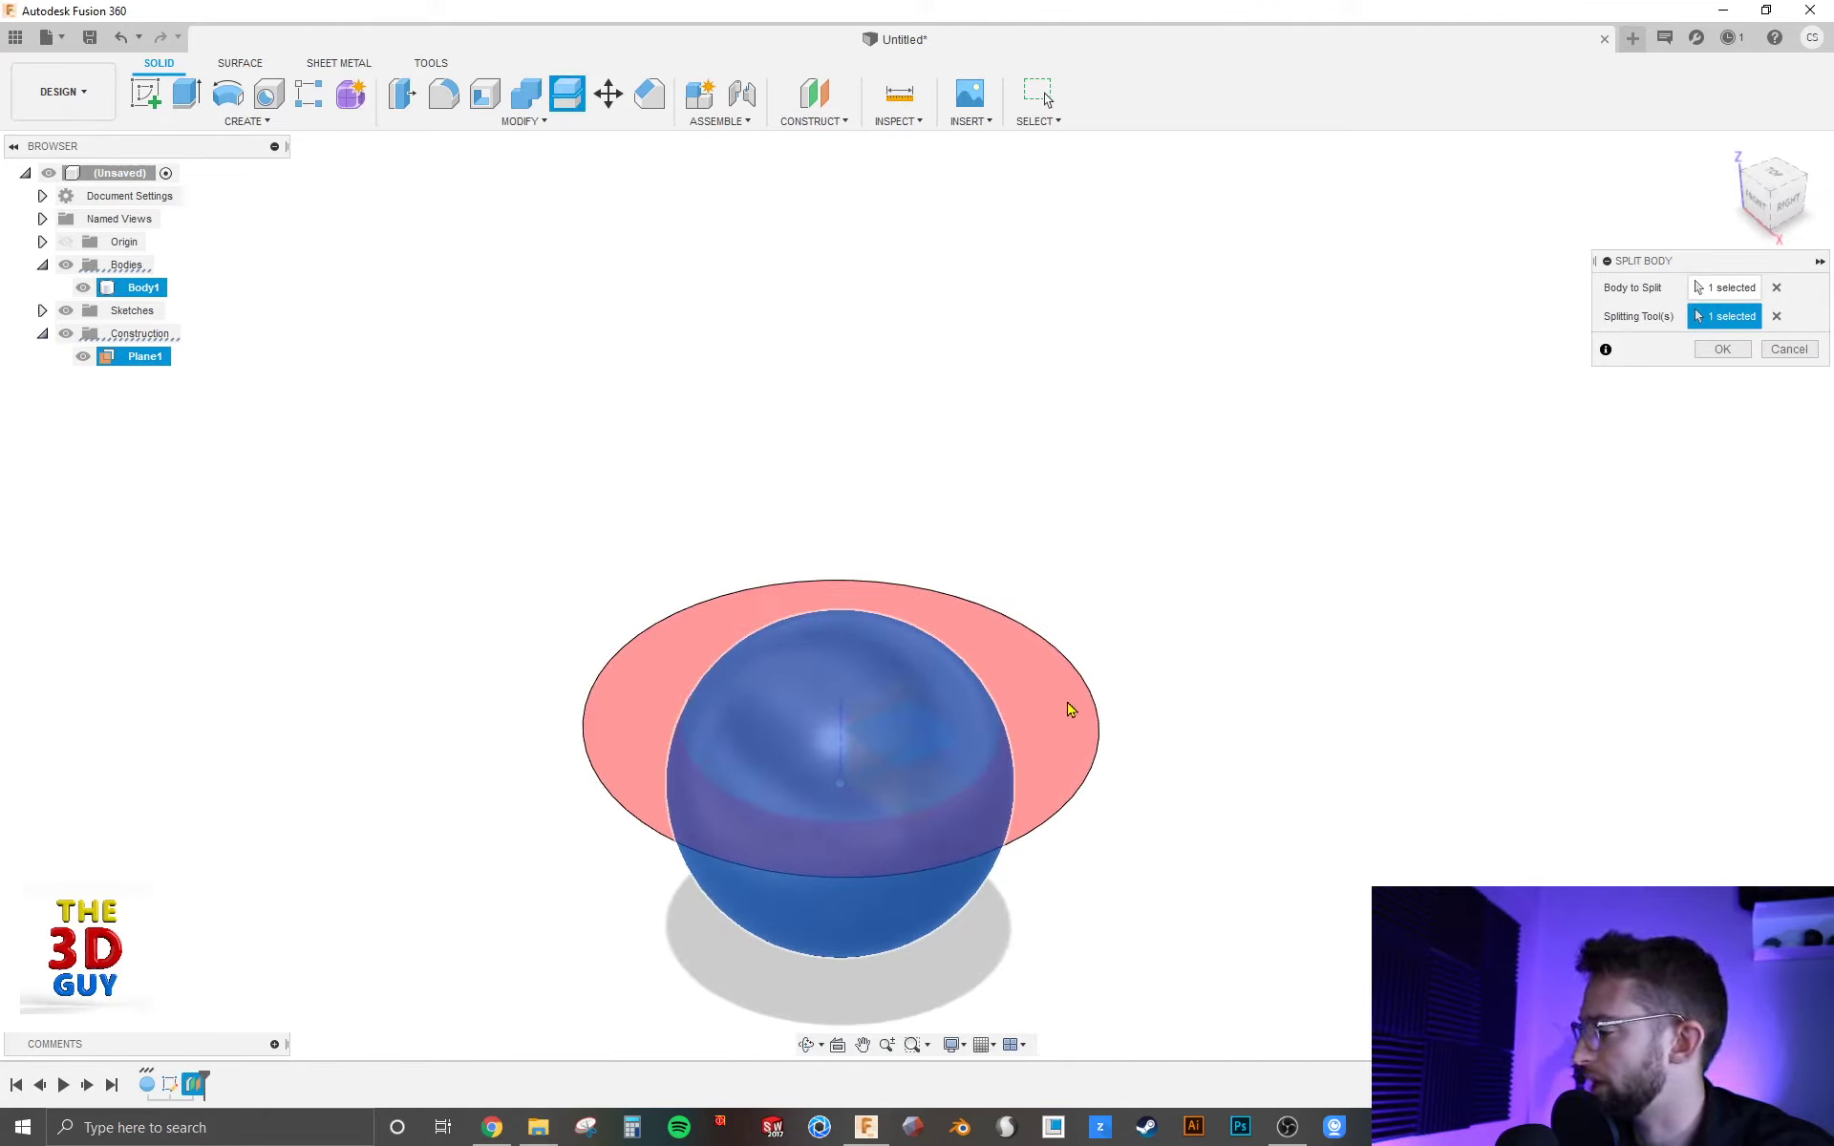
pyautogui.click(1722, 349)
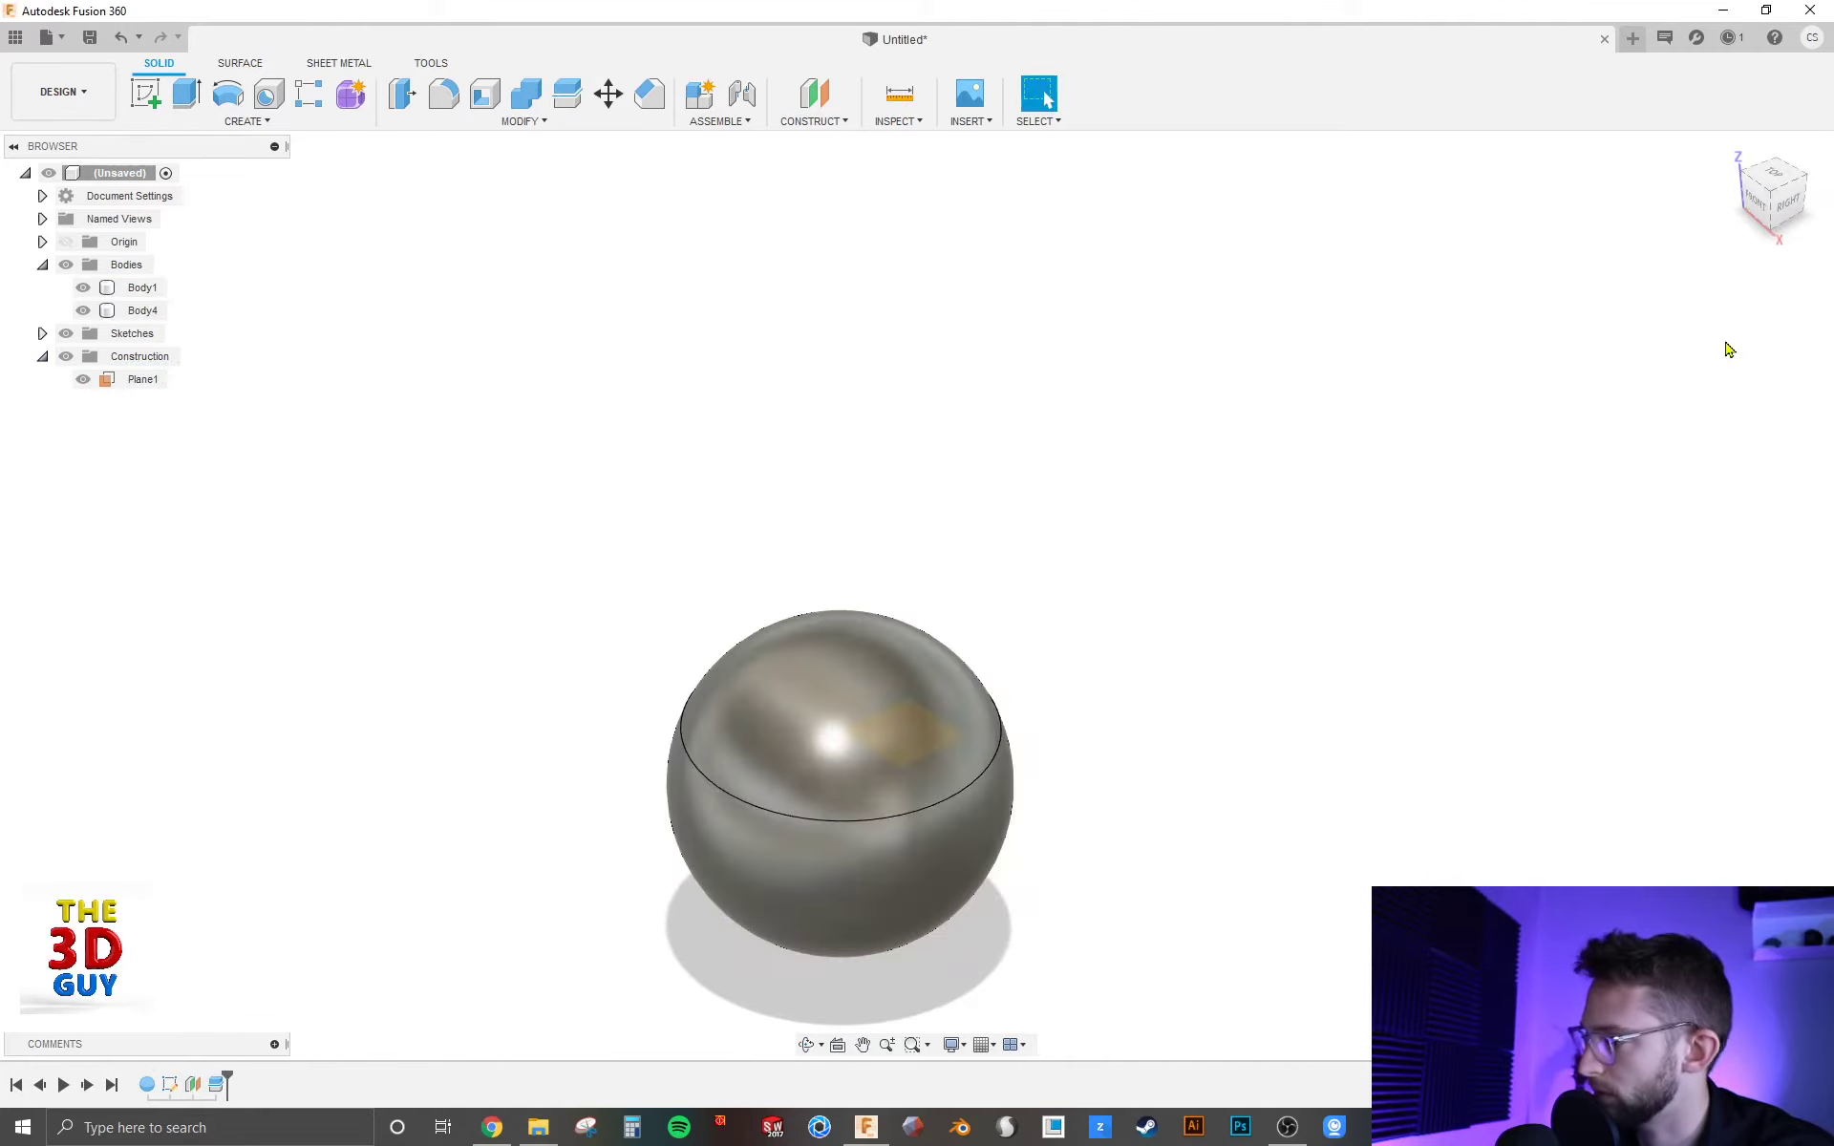
# Step: Move the upper part of the split sphere up about 1.10 in along Z
pyautogui.click(860, 737)
pyautogui.click(868, 883)
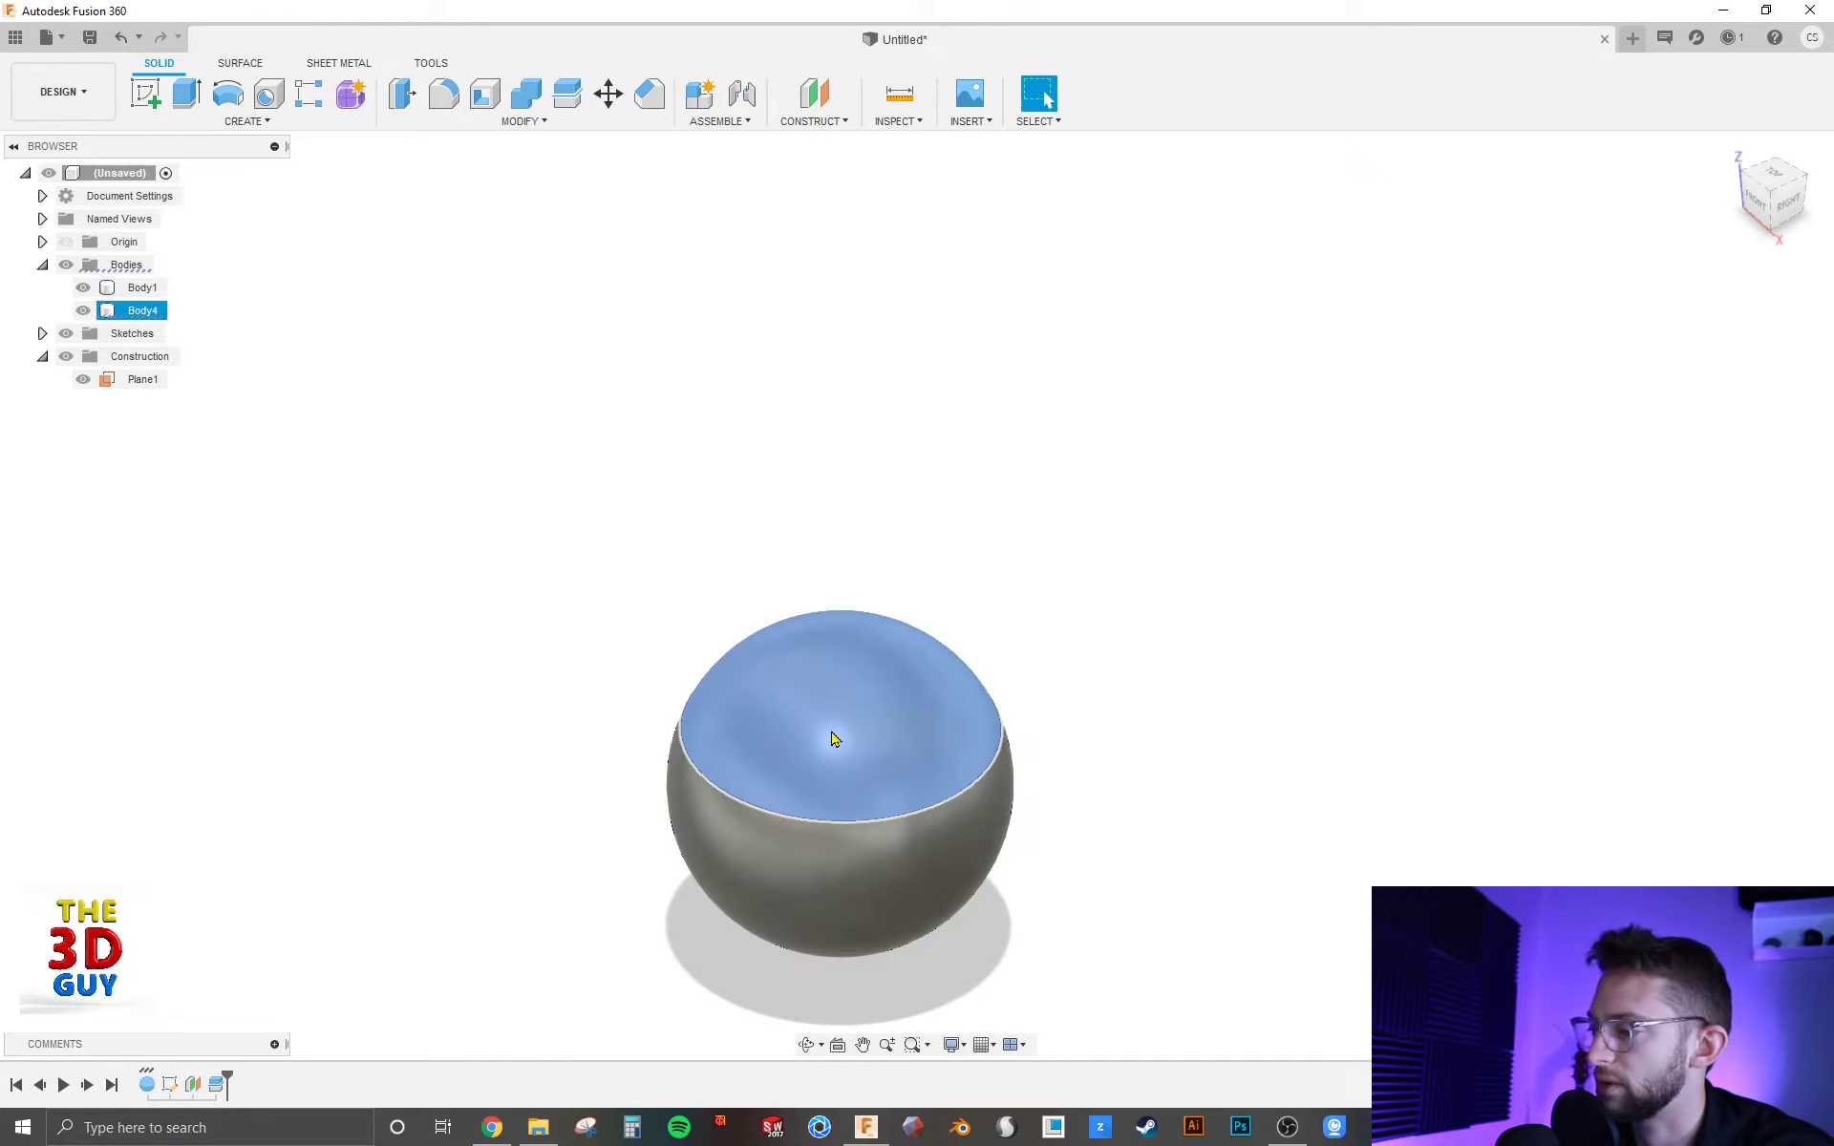
pyautogui.press('Escape')
pyautogui.click(608, 93)
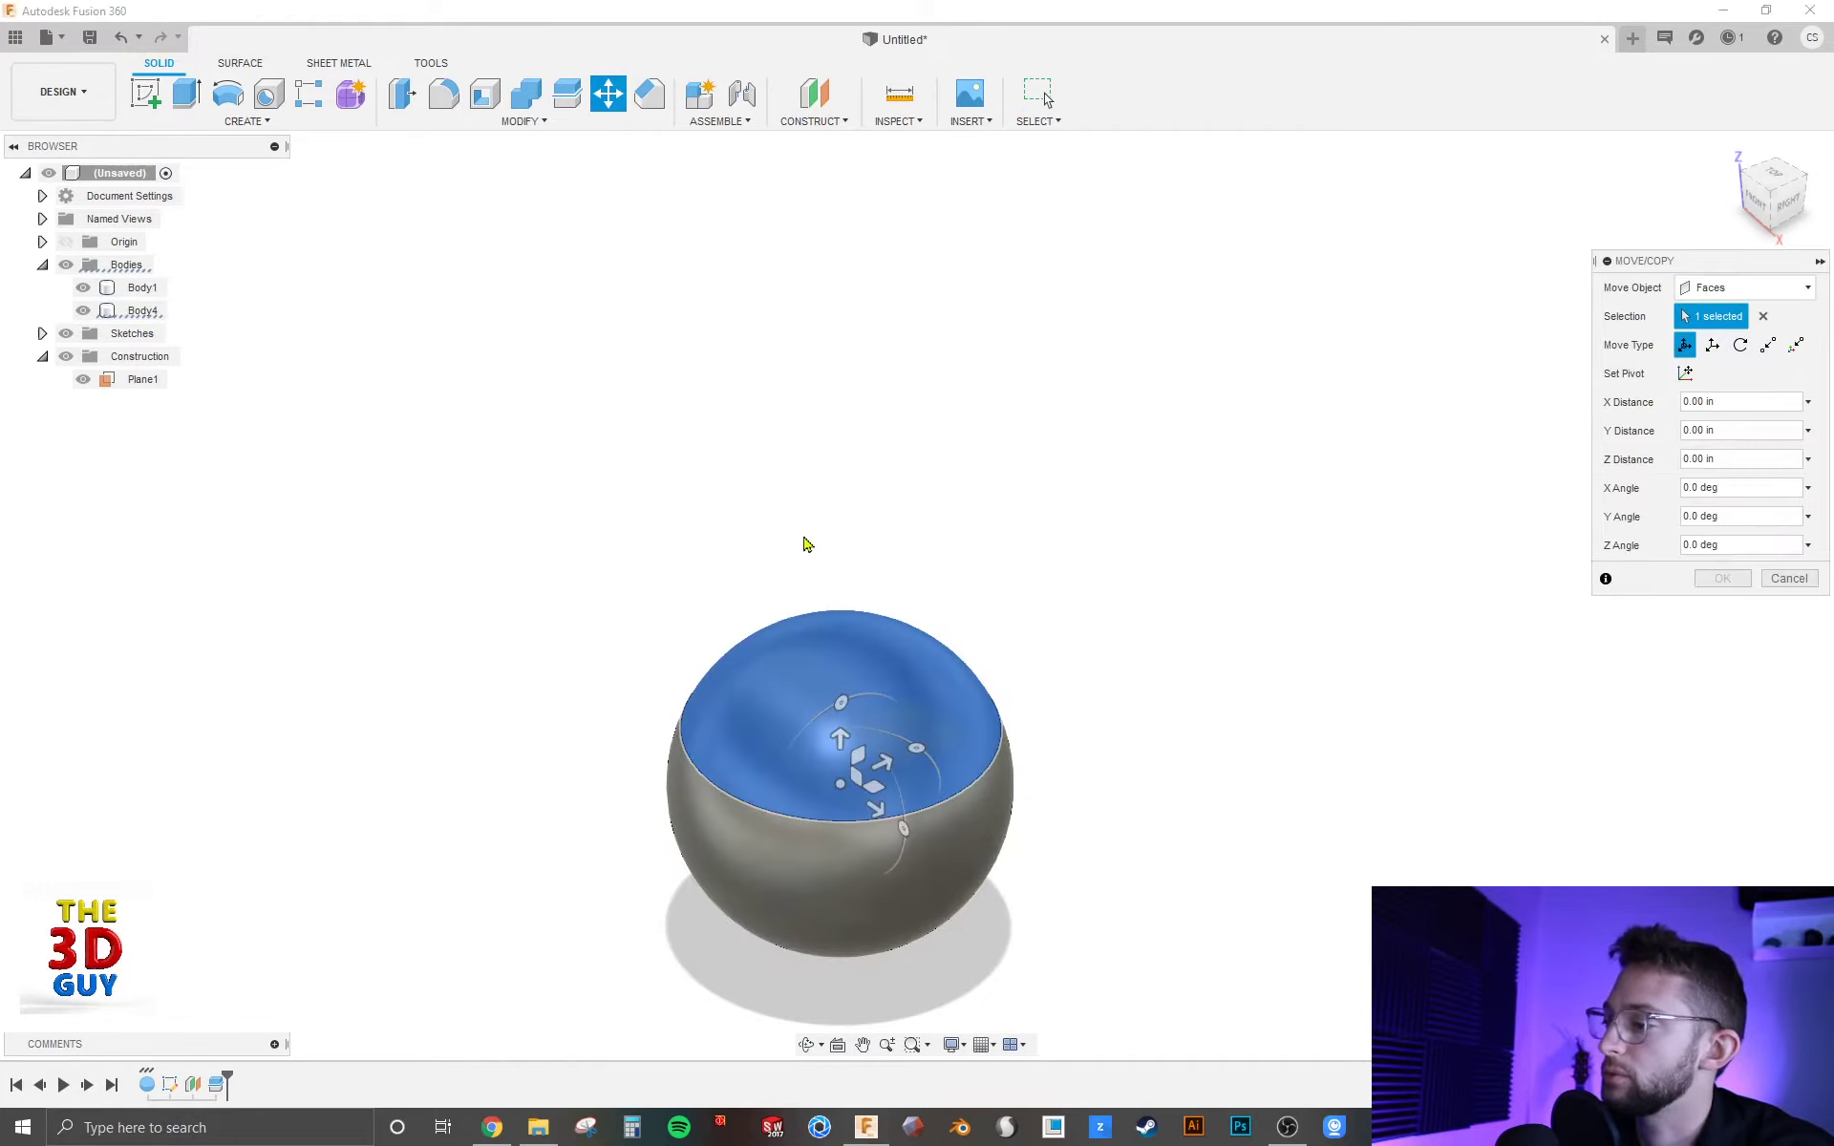
pyautogui.moveTo(842, 745); pyautogui.dragTo(846, 630)
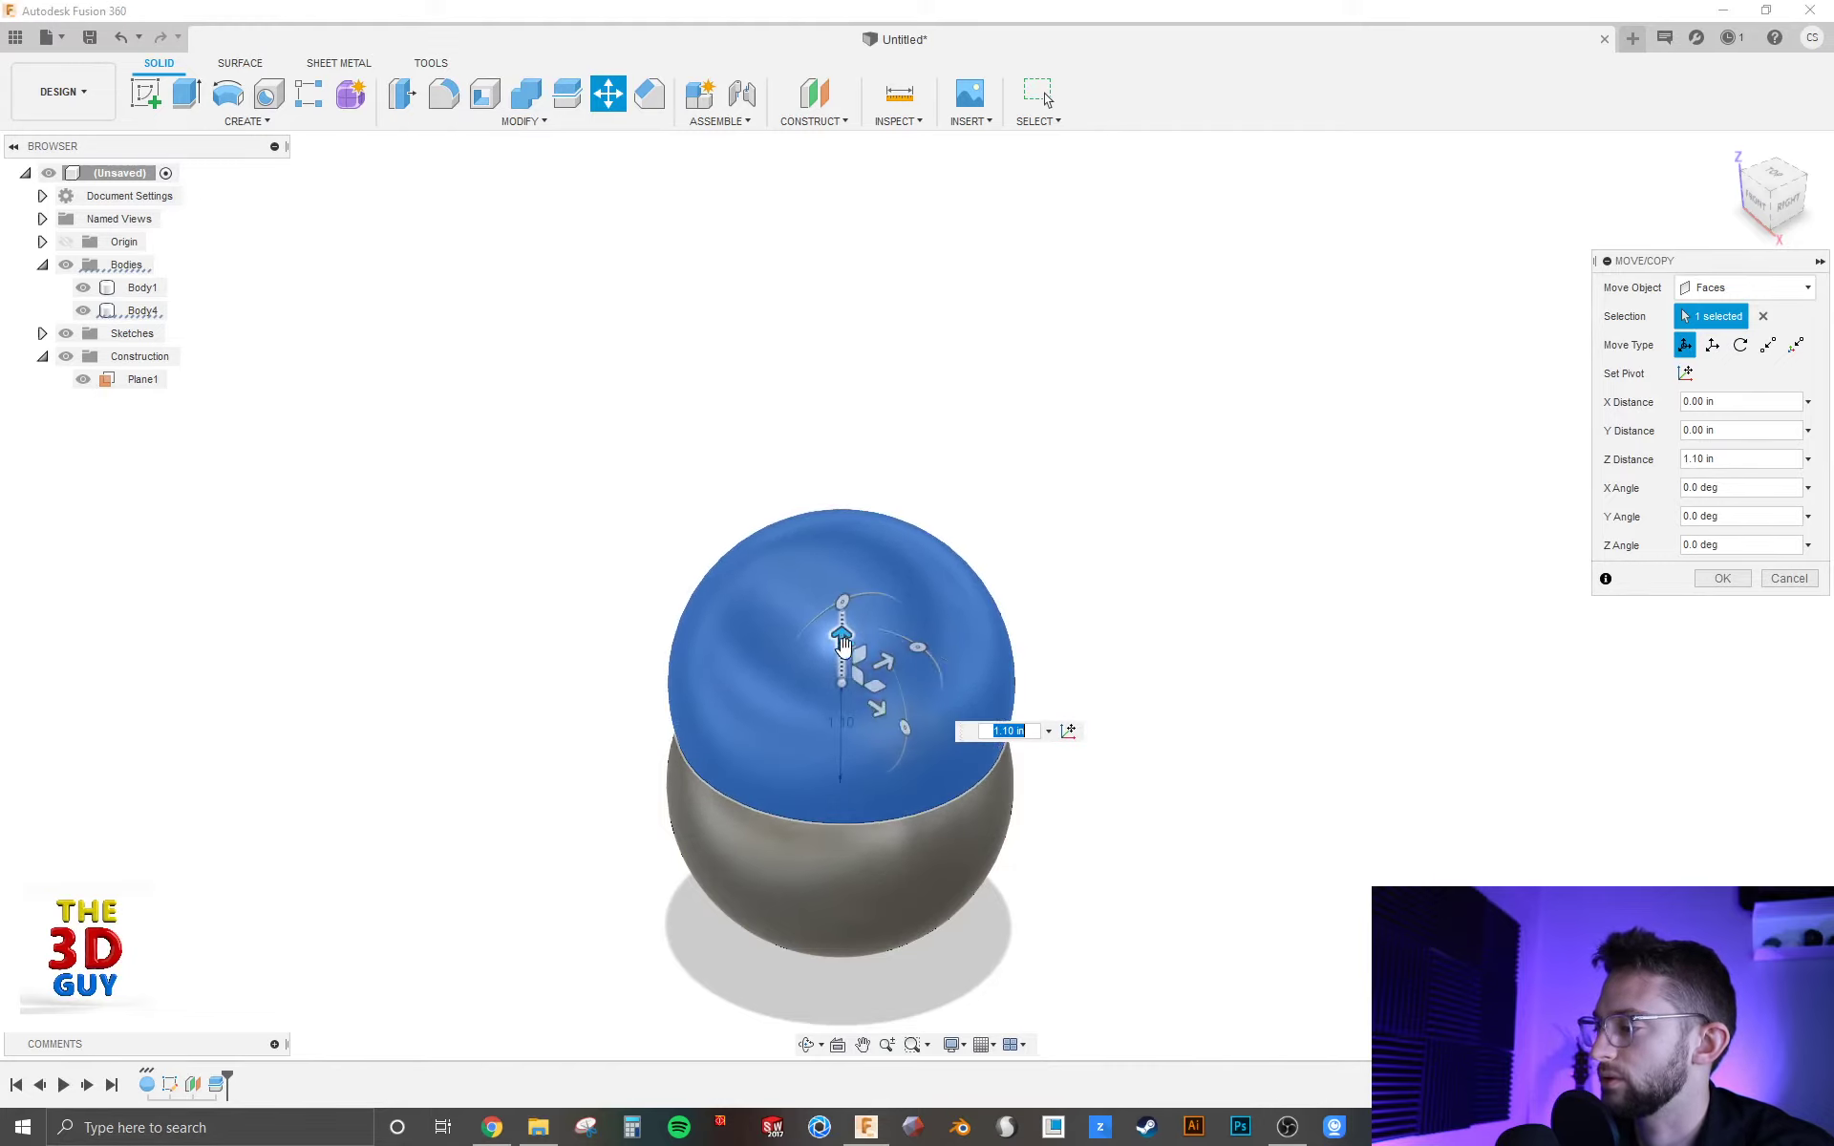
pyautogui.keyDown('shift'); pyautogui.moveTo(846, 630); pyautogui.dragTo(1121, 807, button='middle'); pyautogui.keyUp('shift')
# Step: Shift the raised upper part 3.90 in along X and another 0.10 in up along Z, and apply the move
pyautogui.moveTo(826, 612); pyautogui.dragTo(1328, 657)
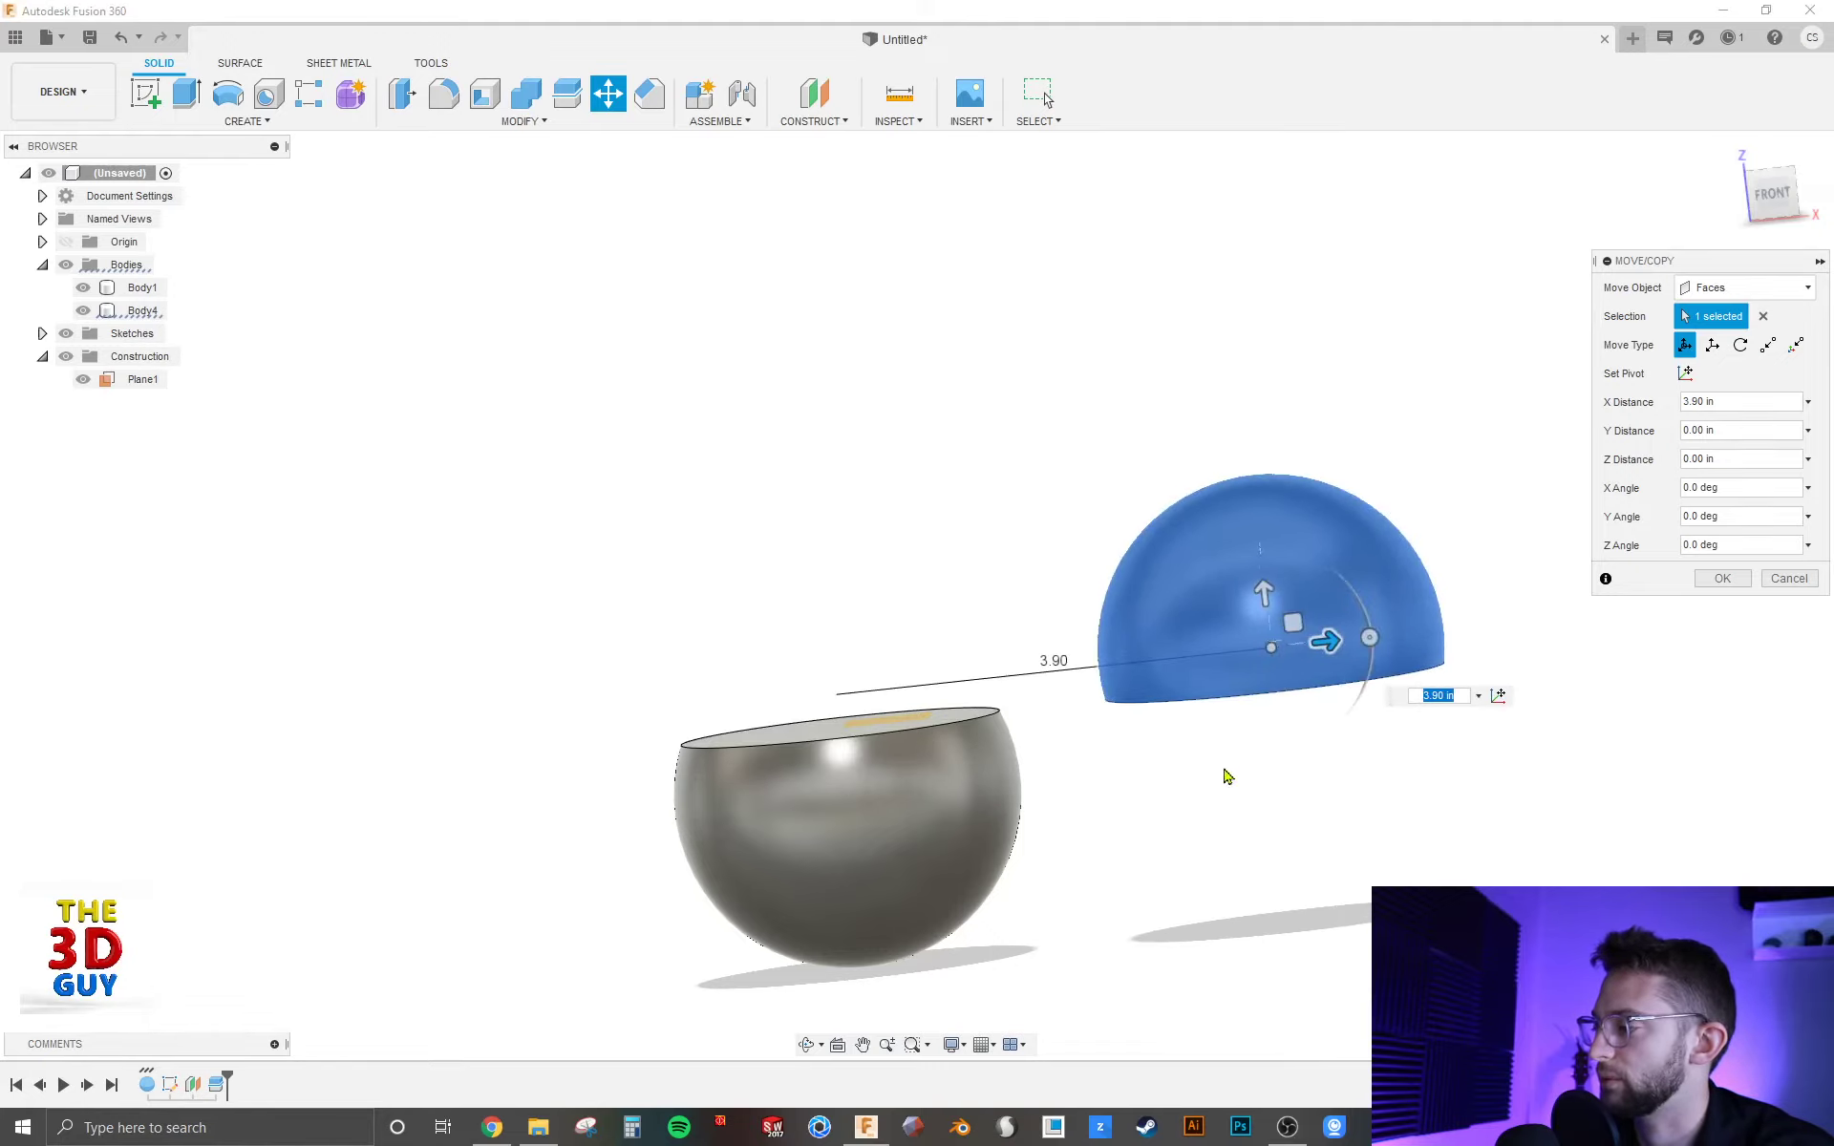
pyautogui.keyDown('shift'); pyautogui.moveTo(1059, 722); pyautogui.dragTo(1067, 776, button='middle'); pyautogui.keyUp('shift')
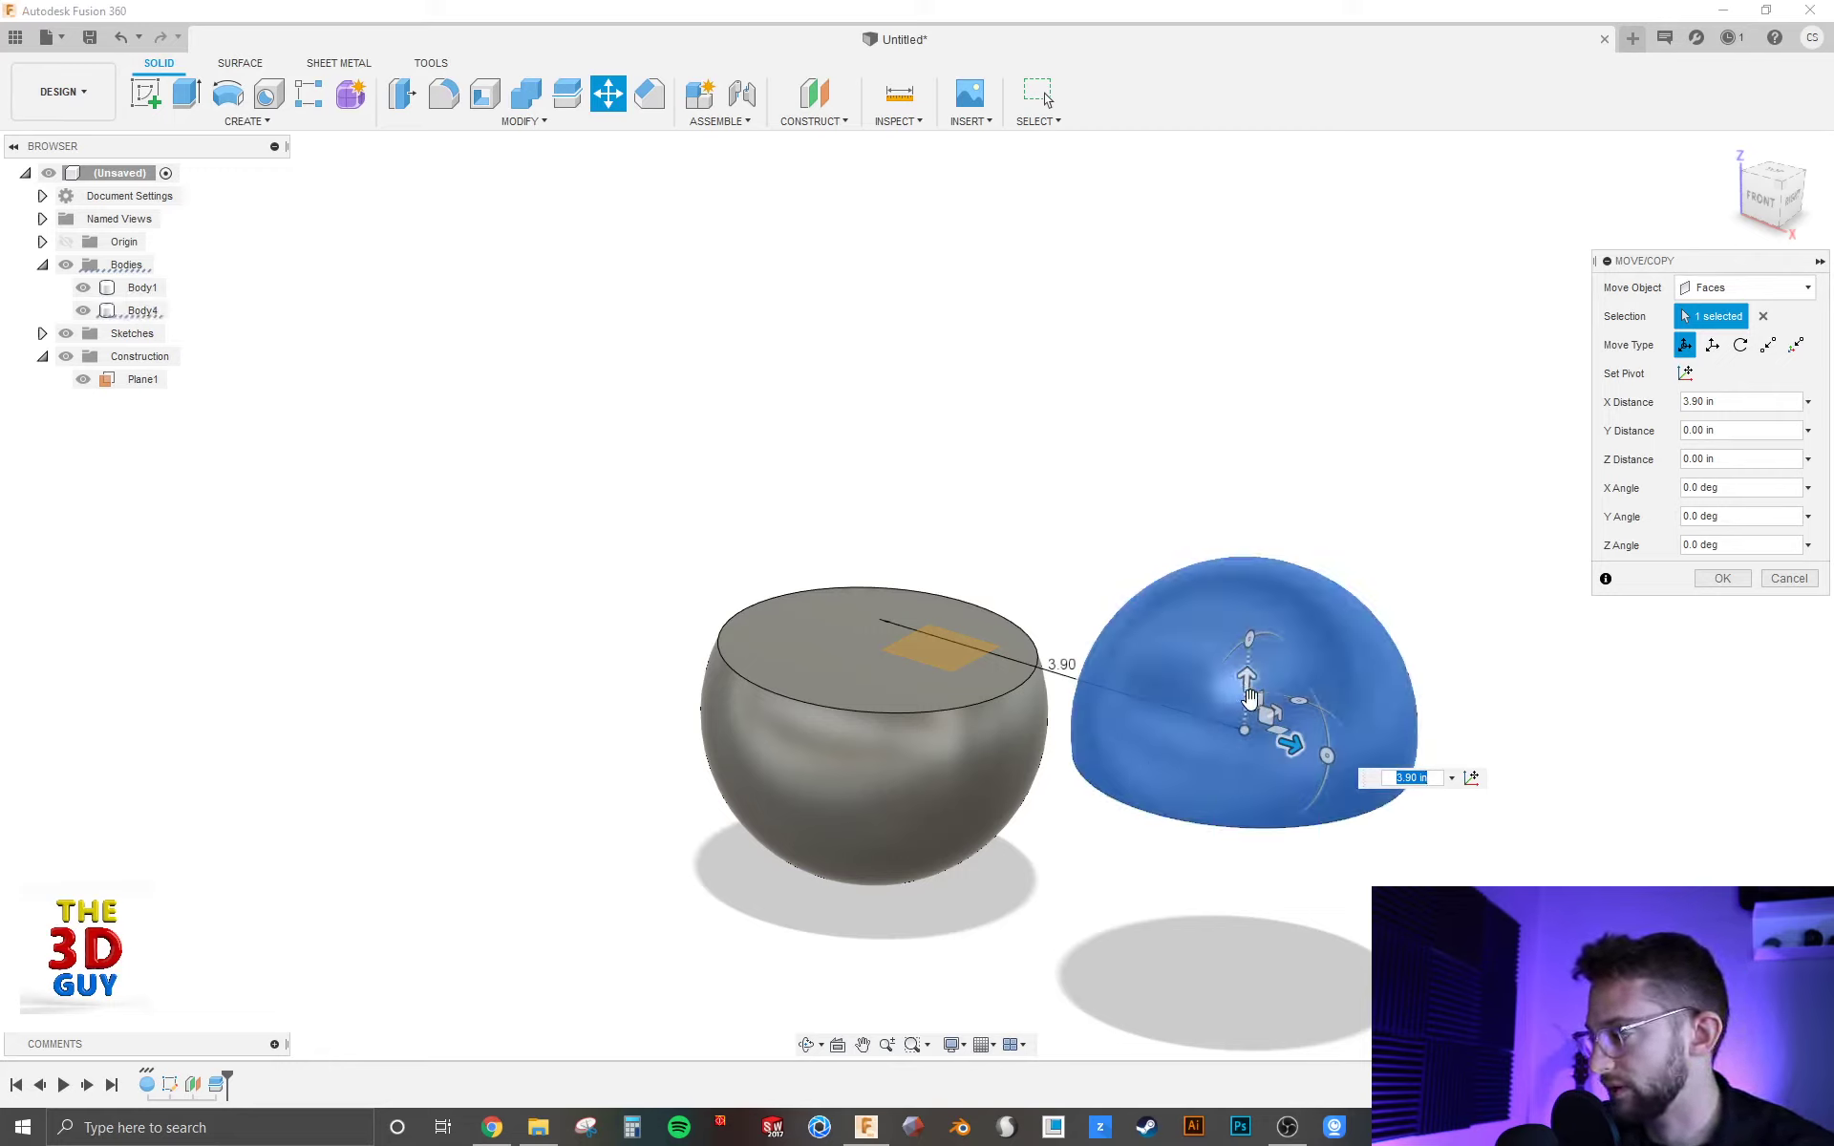
pyautogui.moveTo(1248, 682); pyautogui.dragTo(1240, 675)
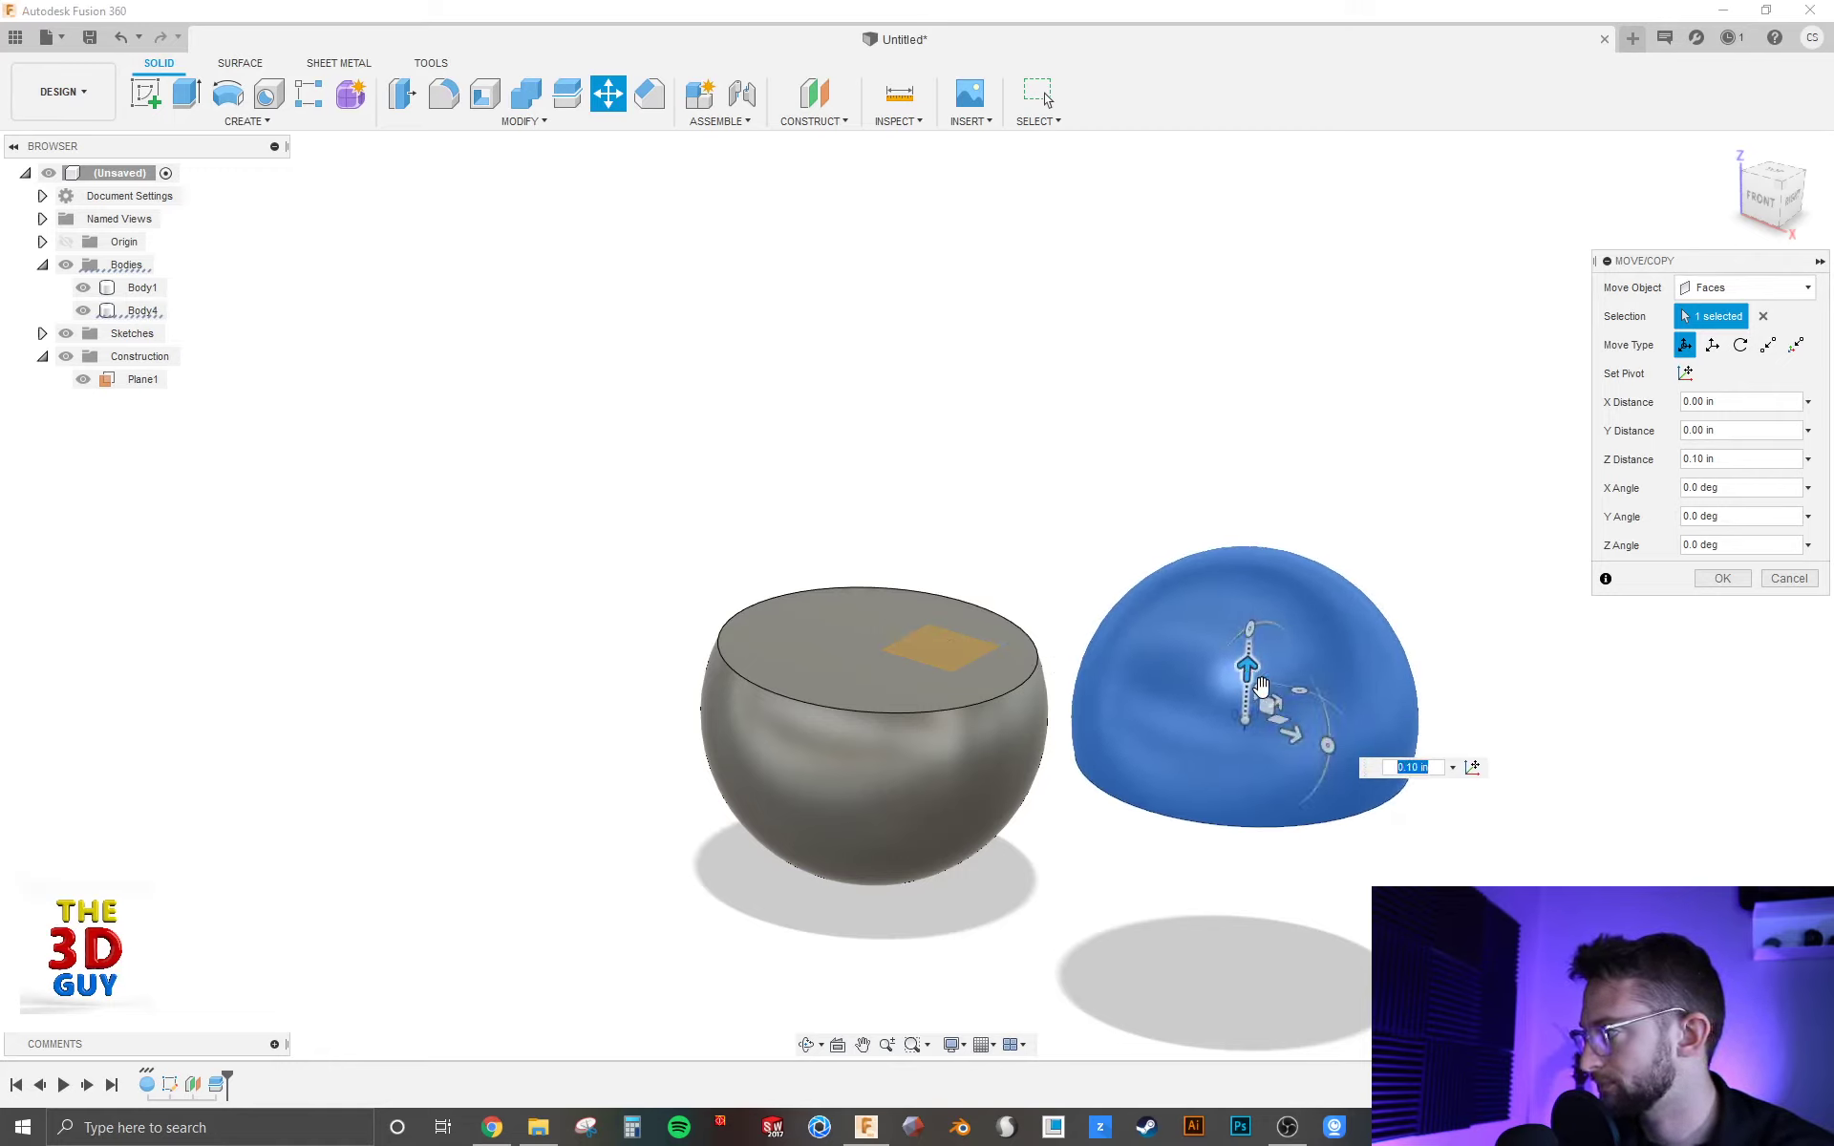
pyautogui.click(1718, 580)
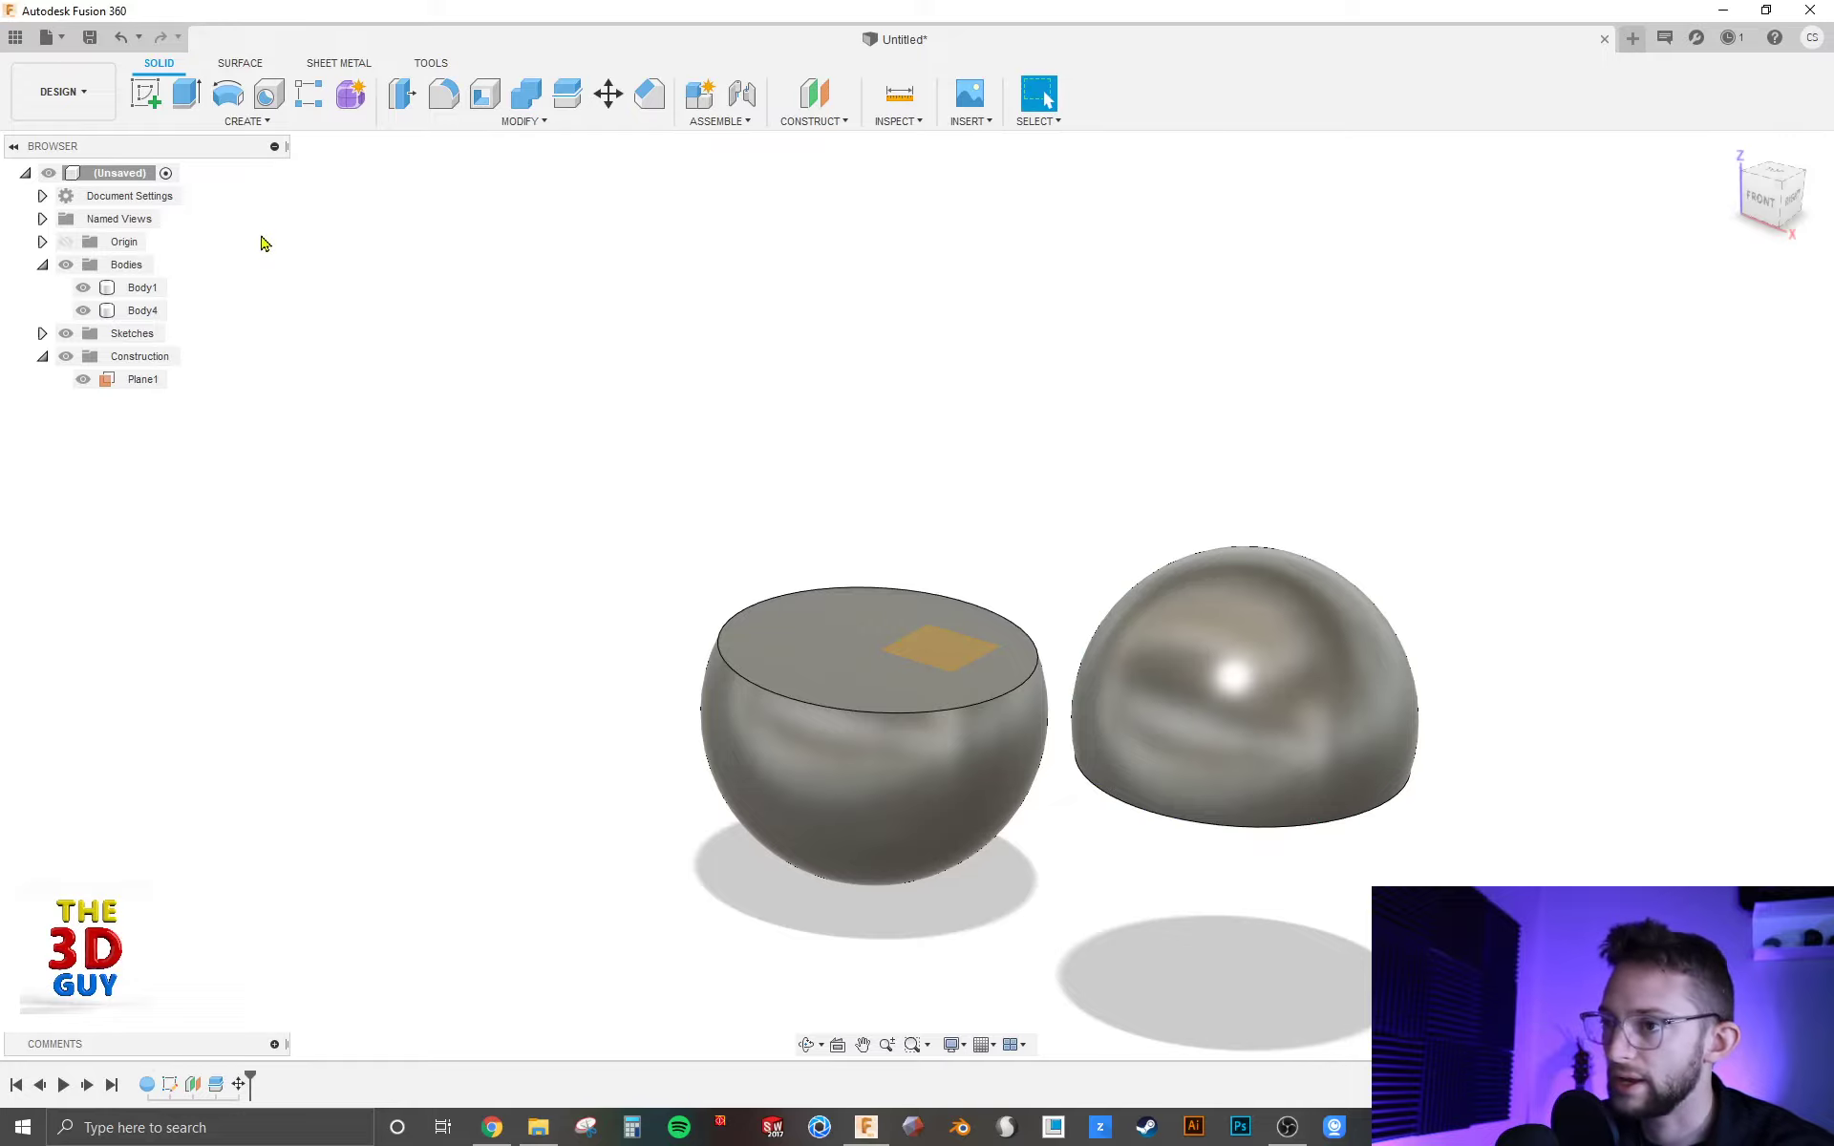